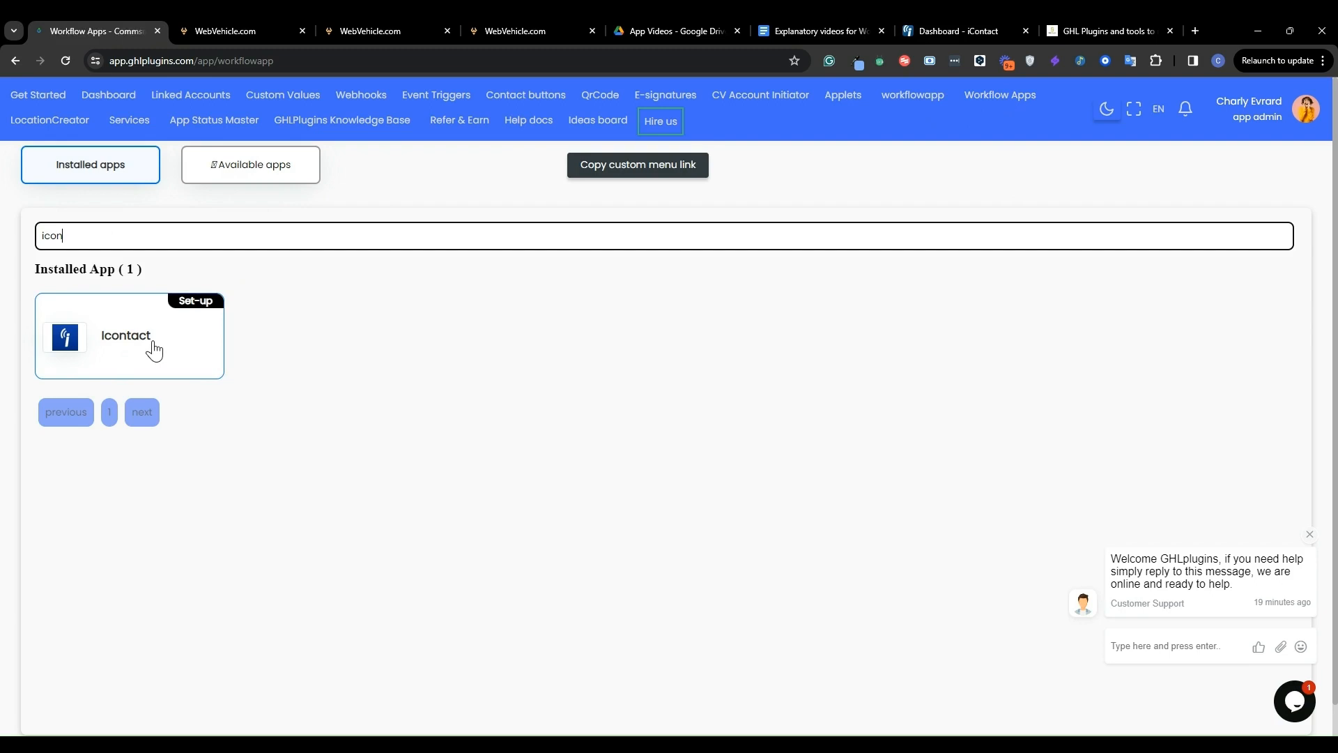
Try authorizing the Icontact app for the WebVehicle.com agency with access to all sub-accounts, then leave the marketplace page without proceeding.
click(153, 351)
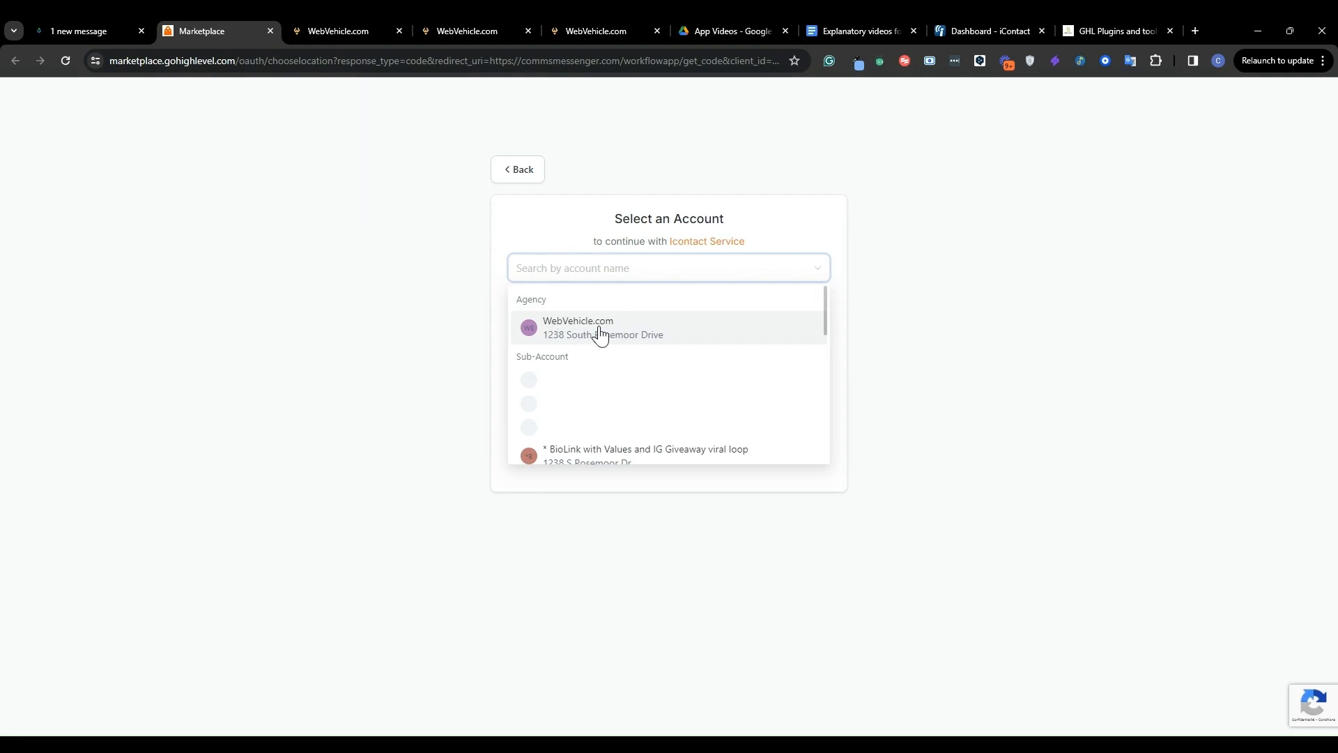
click(598, 333)
click(517, 221)
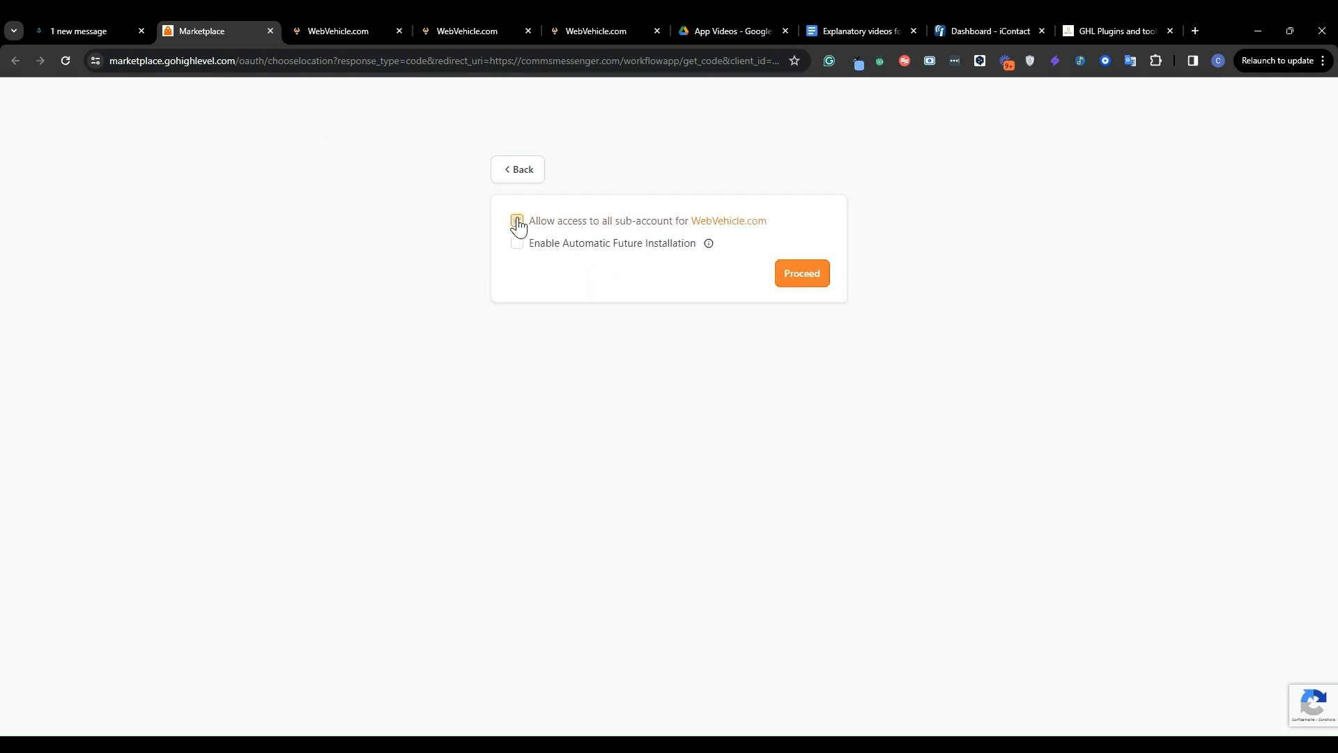
click(522, 246)
click(271, 30)
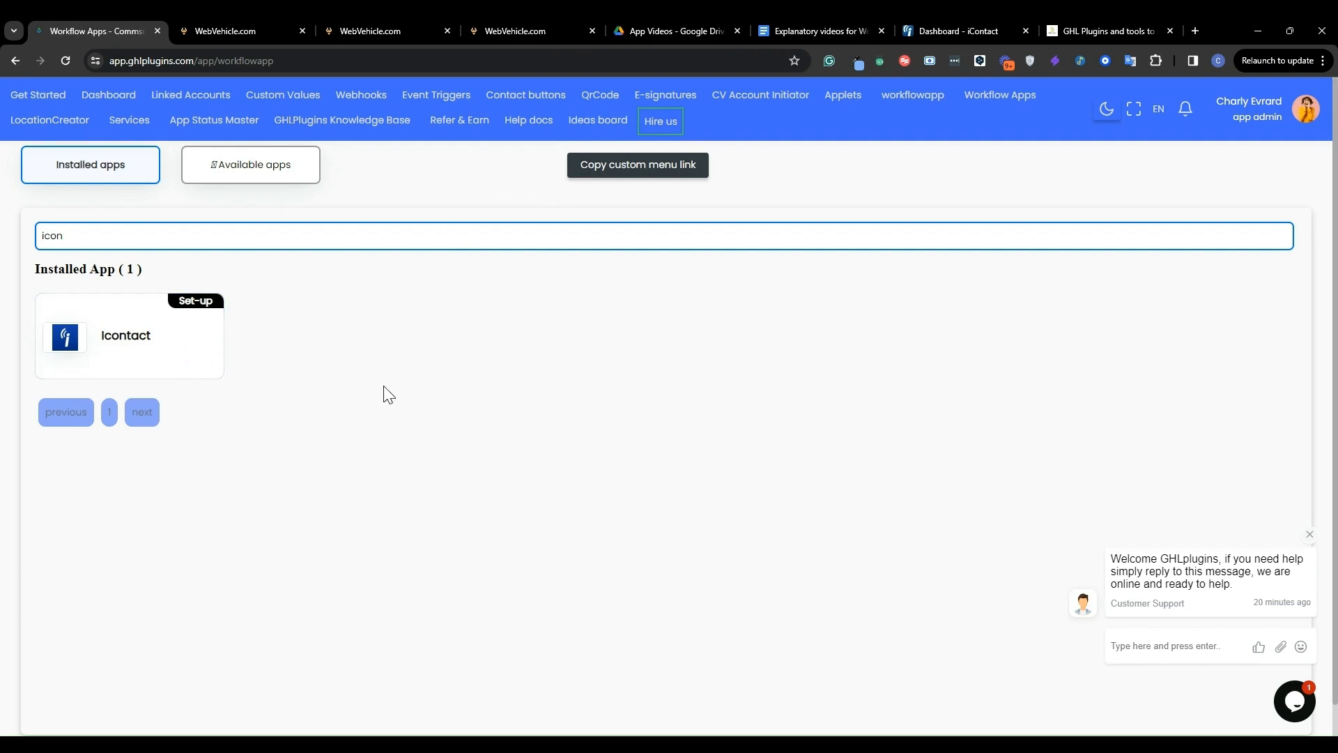
Copy the workflow app's custom menu link and open the Custom Menu Link settings in the WebVehicle.com agency view.
click(625, 179)
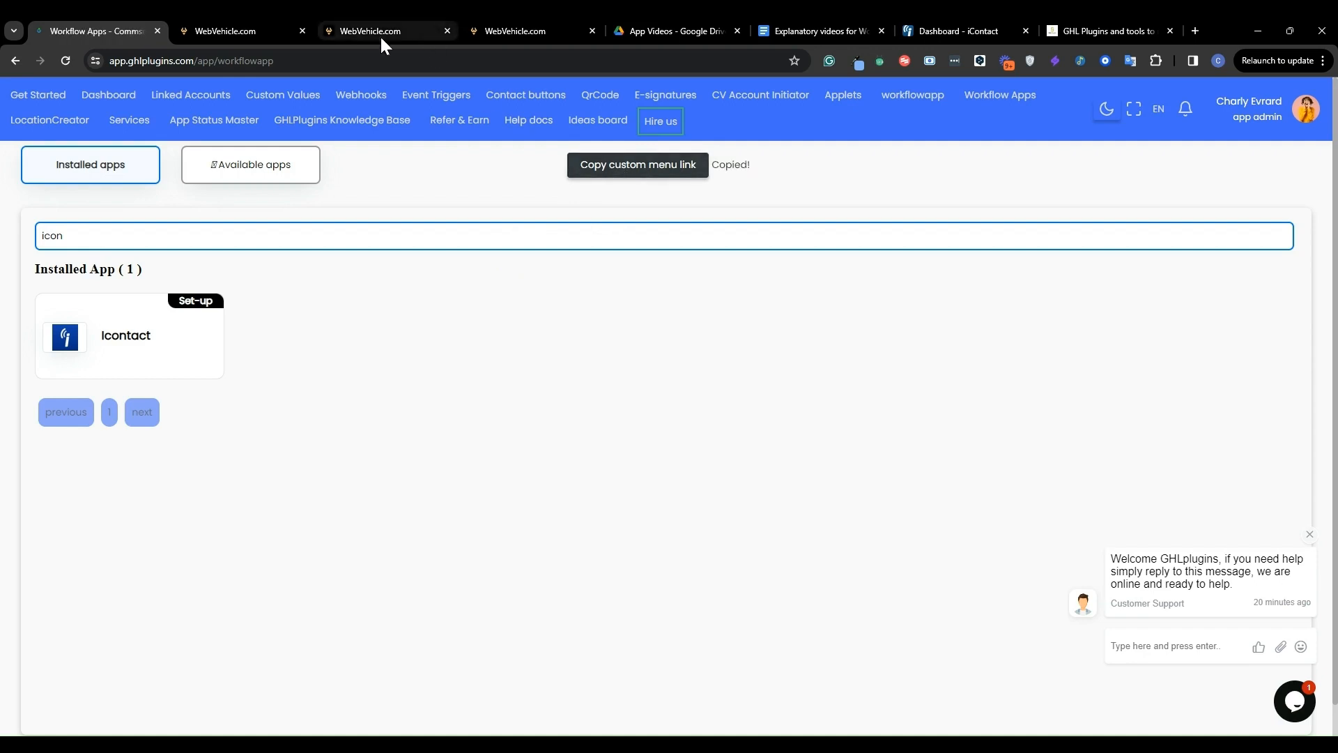
click(233, 28)
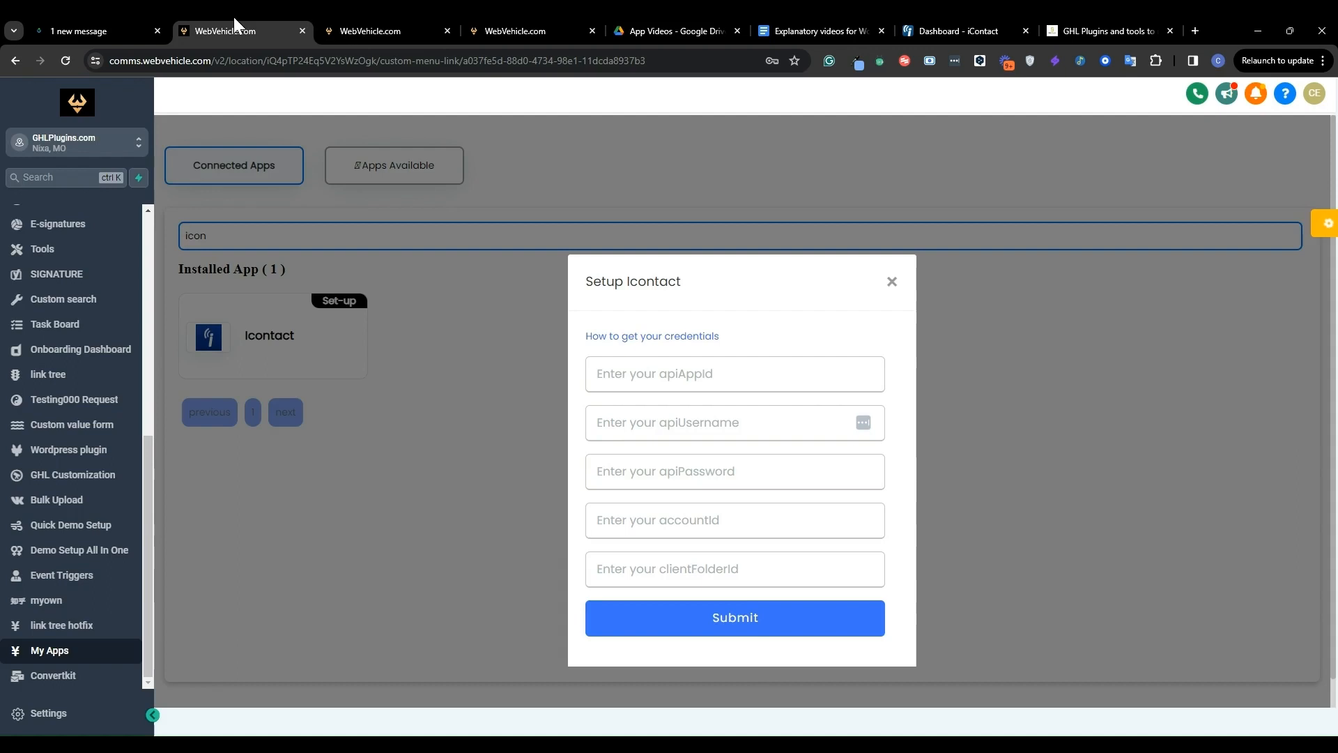
click(87, 146)
click(228, 186)
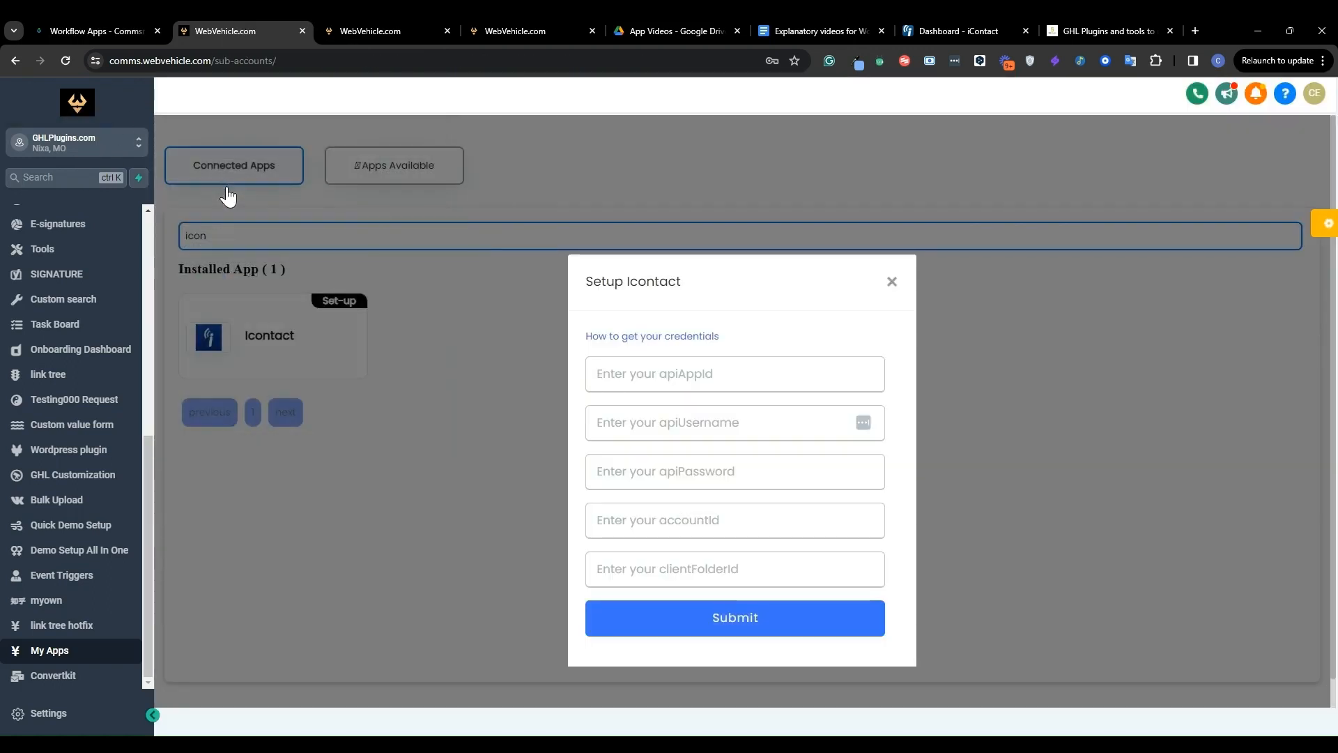
click(52, 708)
click(54, 541)
Draft a new custom menu link with the copied URL, review its sidebar and opening options, and discard it.
click(1232, 163)
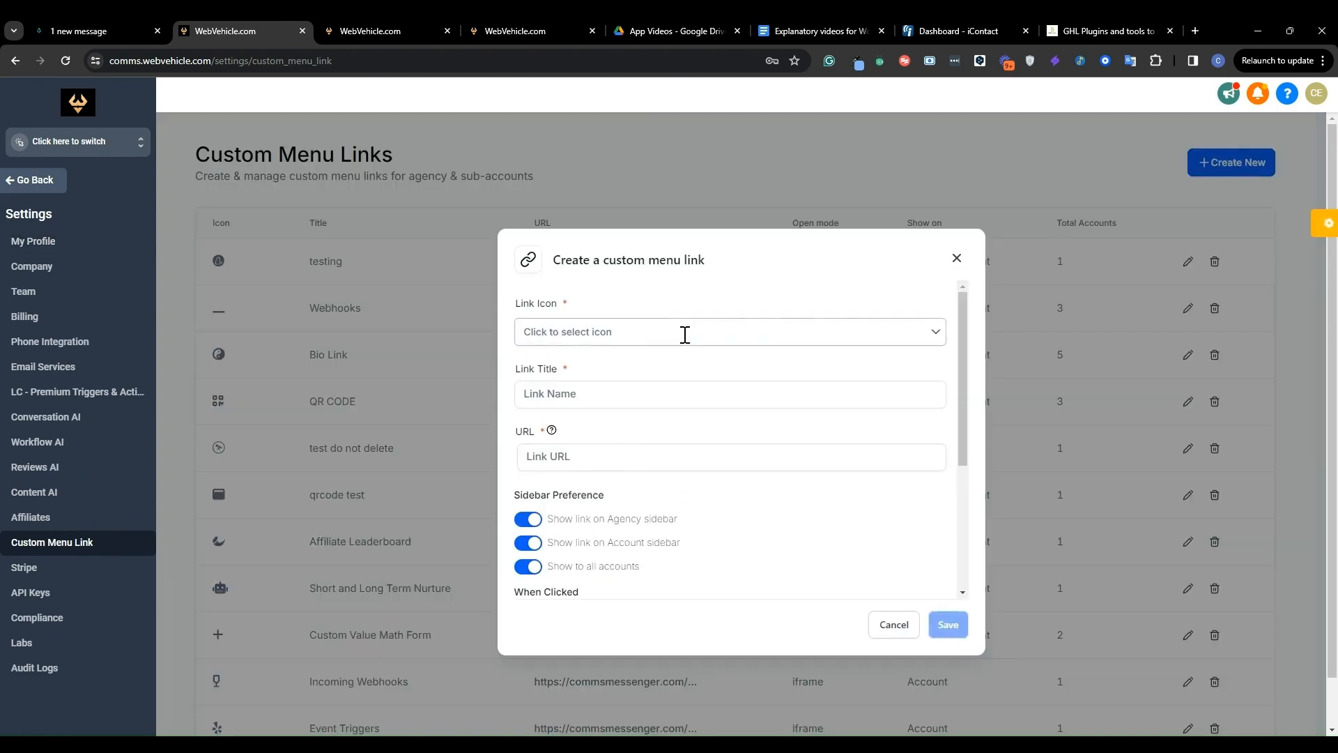
click(634, 333)
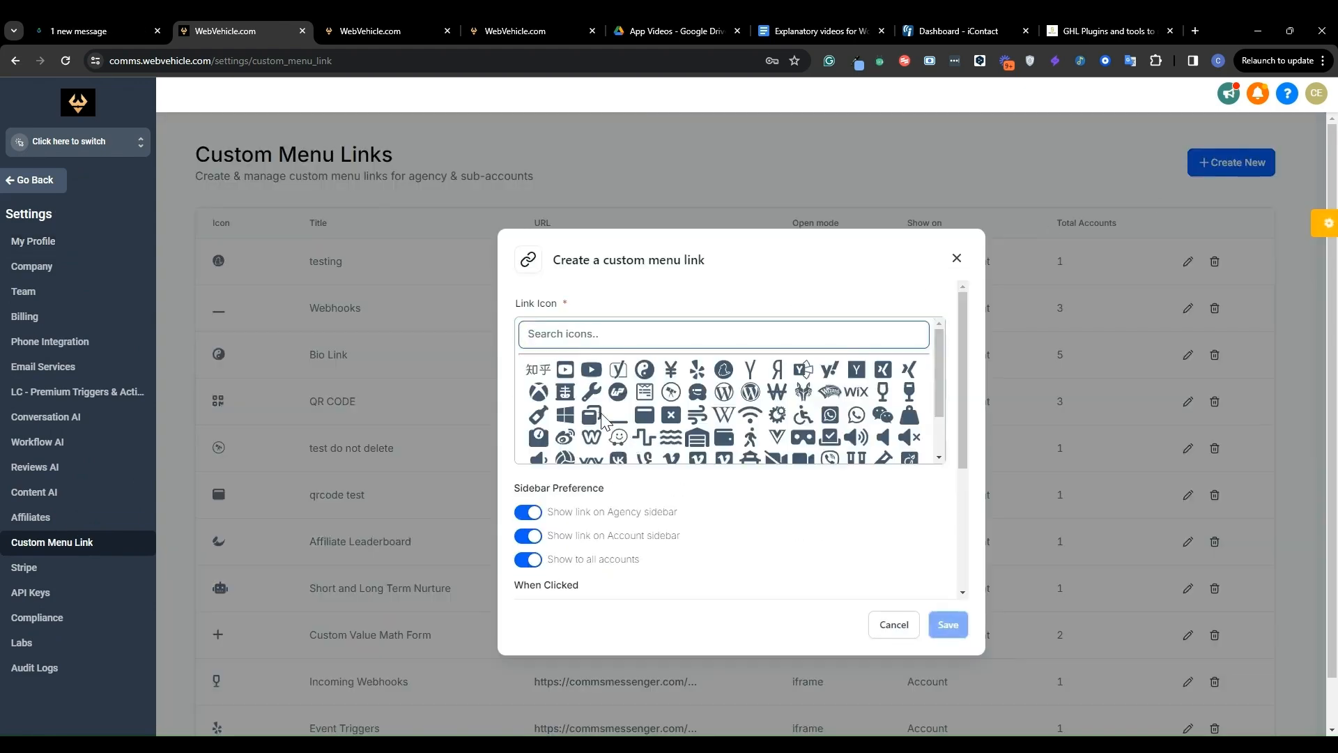
click(587, 416)
click(575, 392)
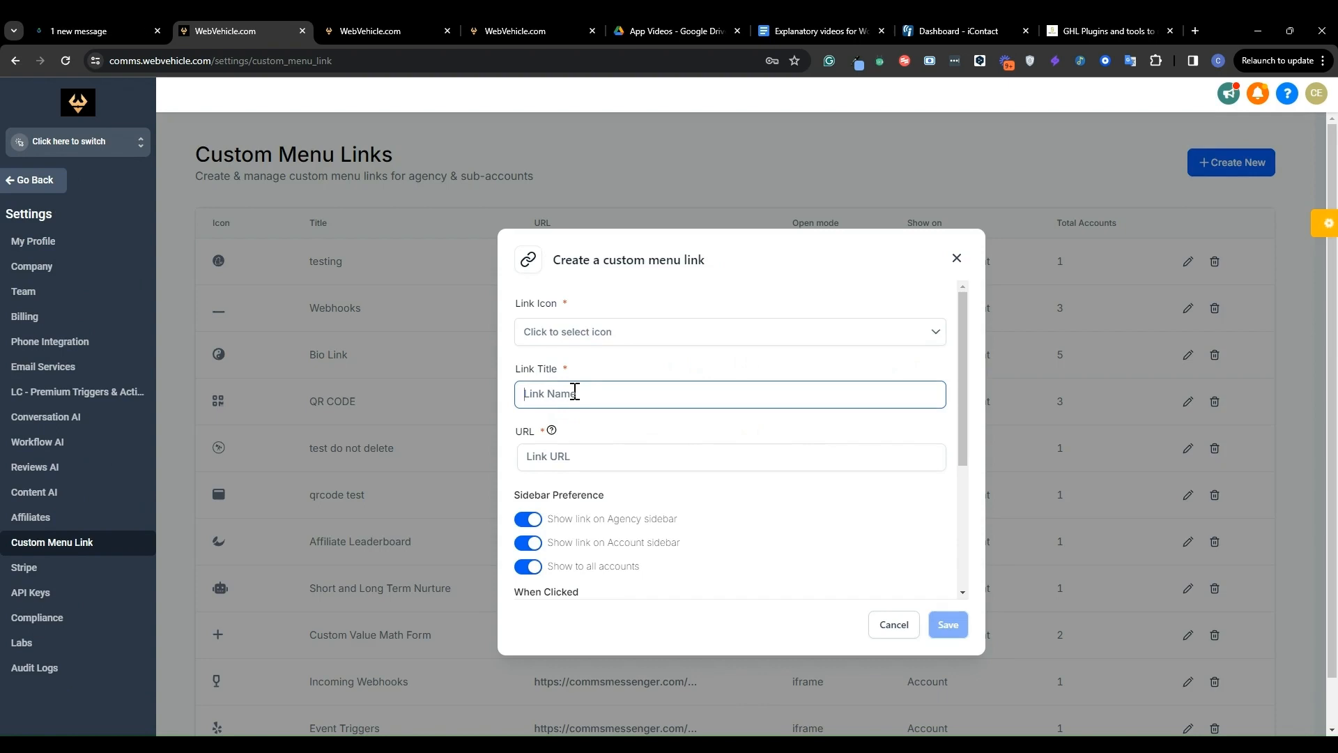
scroll(574, 390, down, 3)
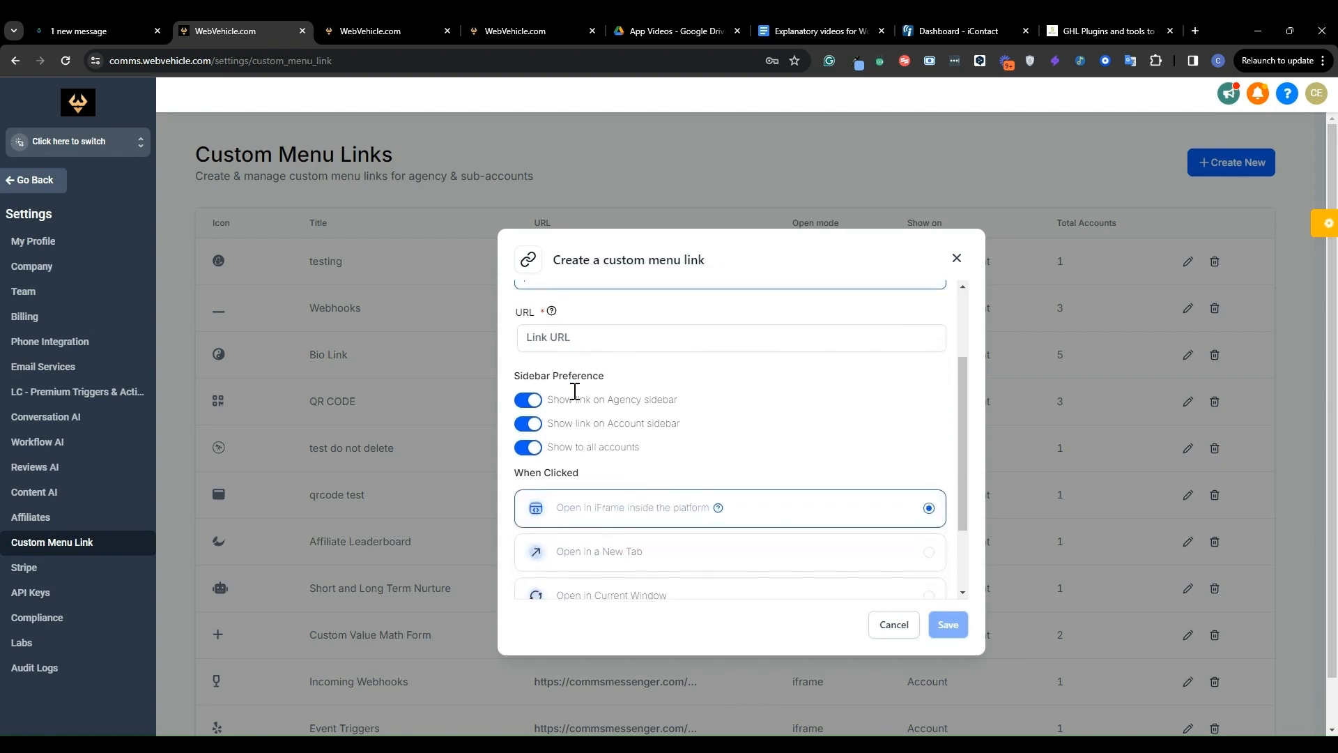
click(535, 324)
key(ctrl+v)
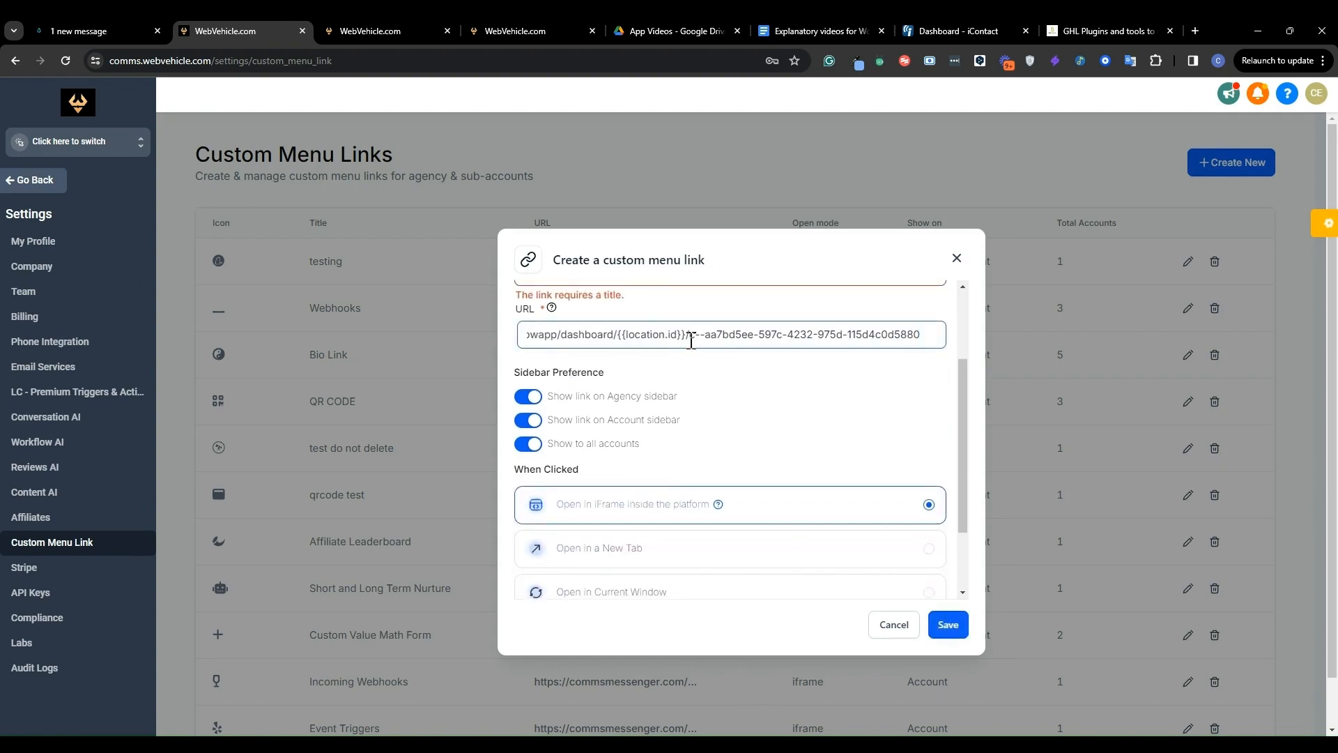
scroll(663, 337, left, 3)
scroll(663, 337, right, 3)
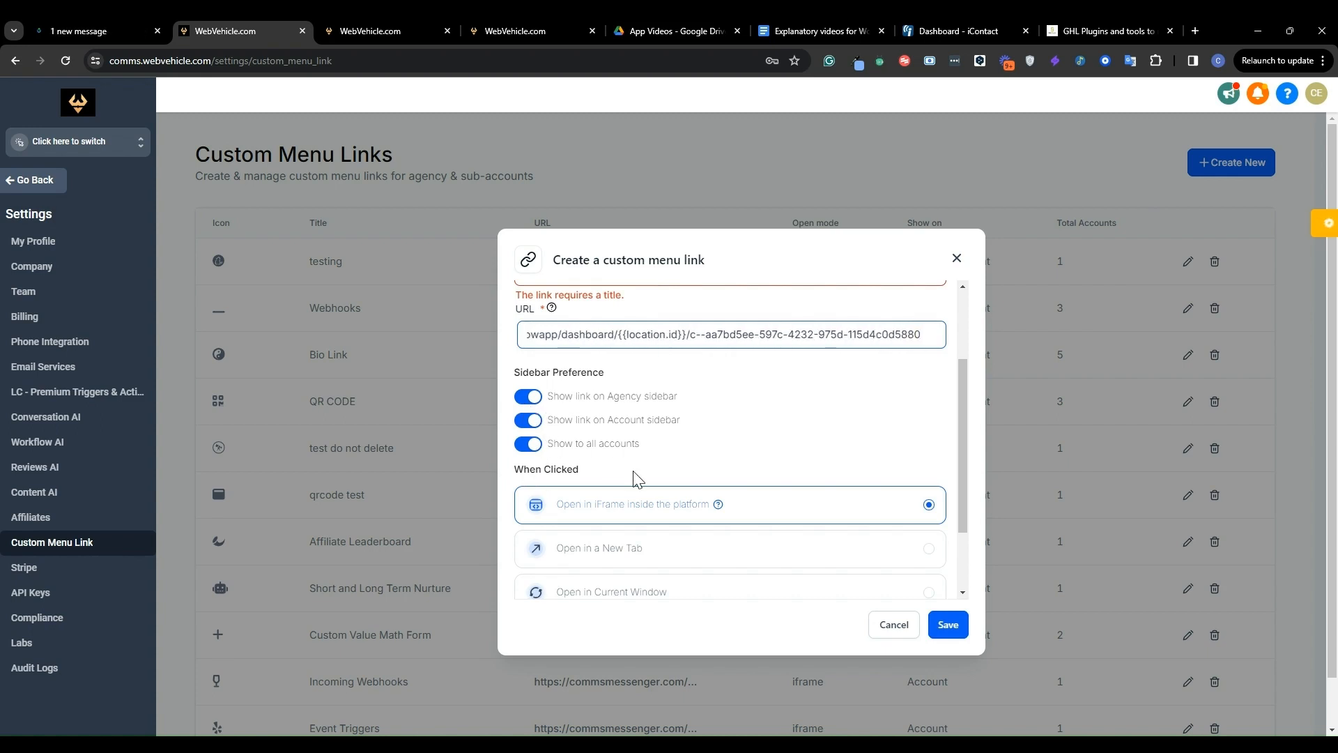
scroll(634, 478, down, 2)
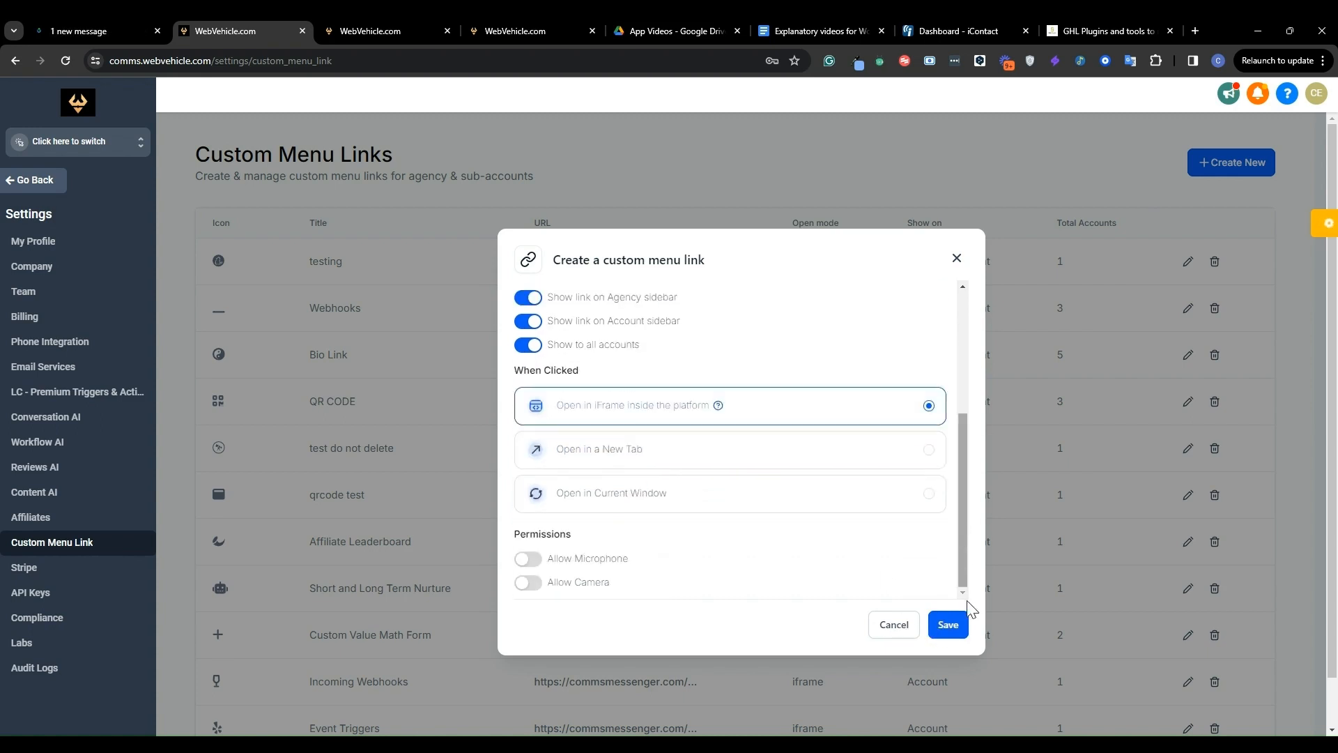
click(892, 625)
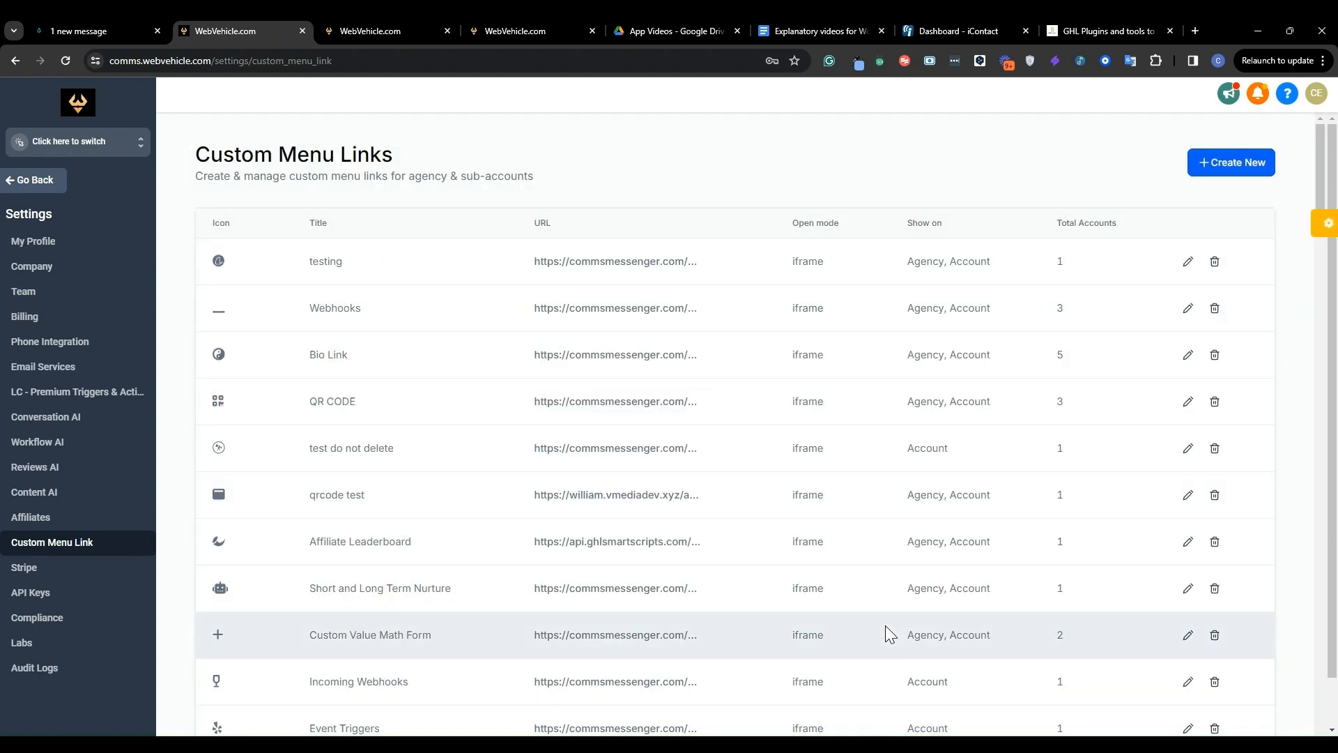
Switch to the GHLPlugins.com sub-account and open My Apps.
click(106, 153)
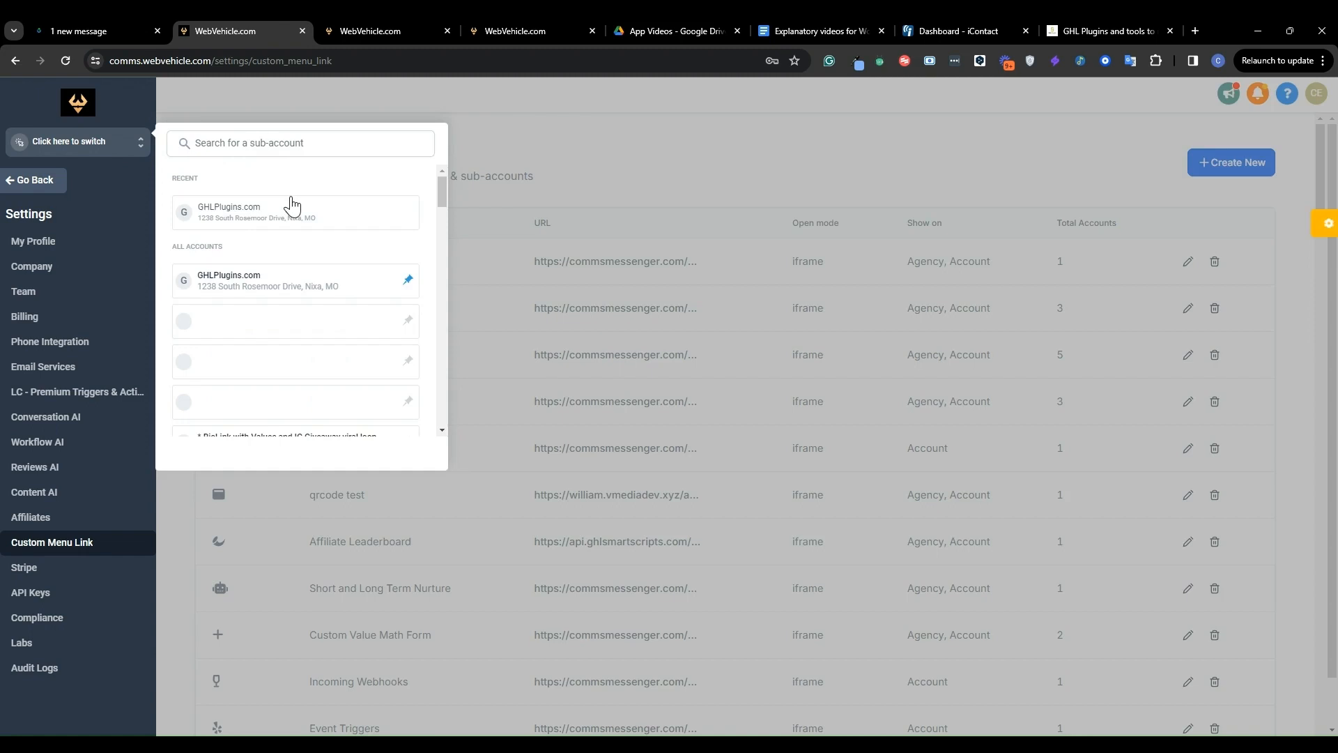
click(257, 214)
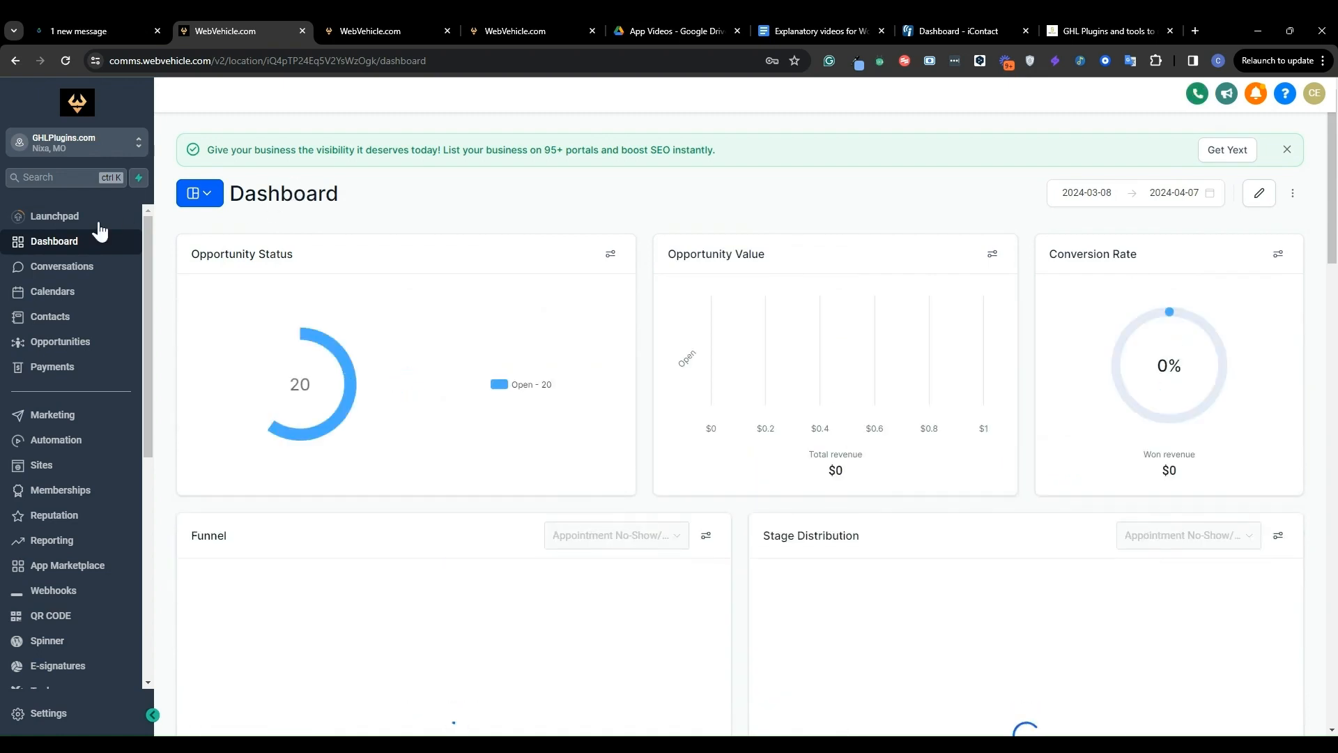
scroll(93, 438, down, 2)
scroll(93, 438, down, 5)
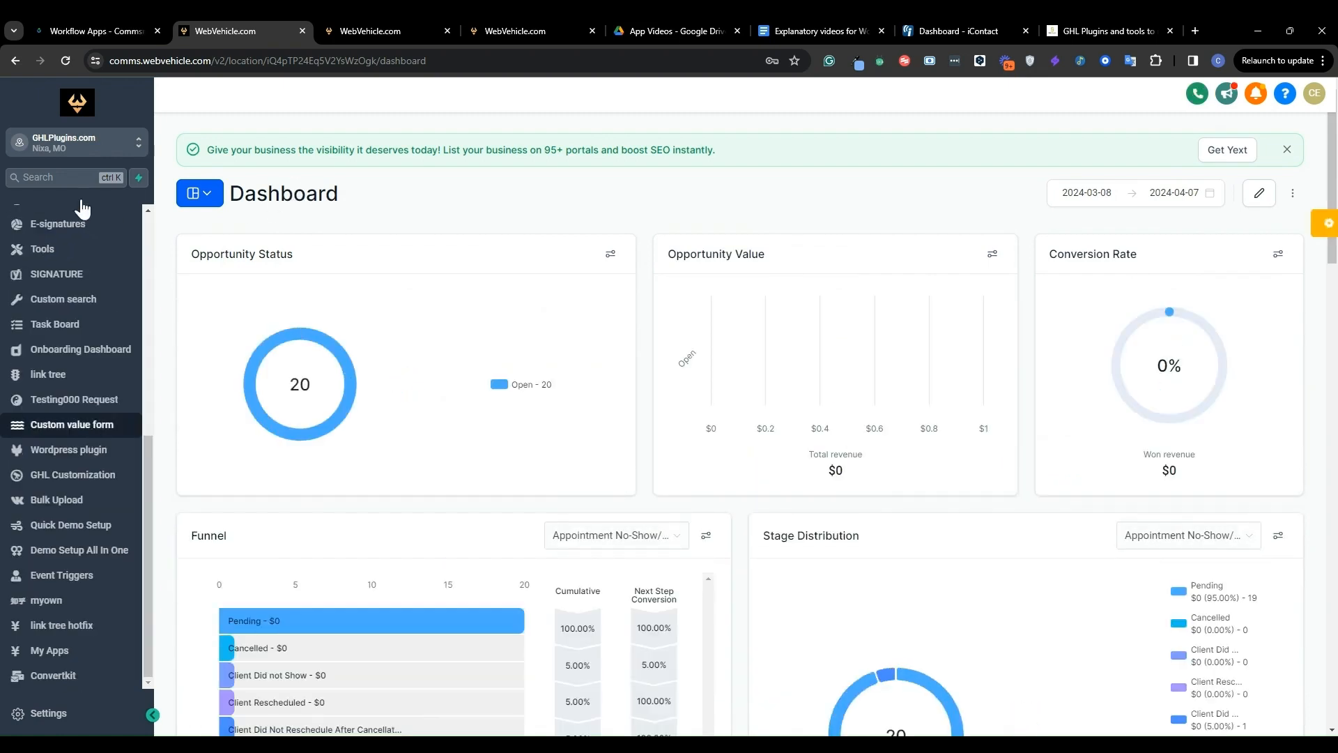
click(49, 653)
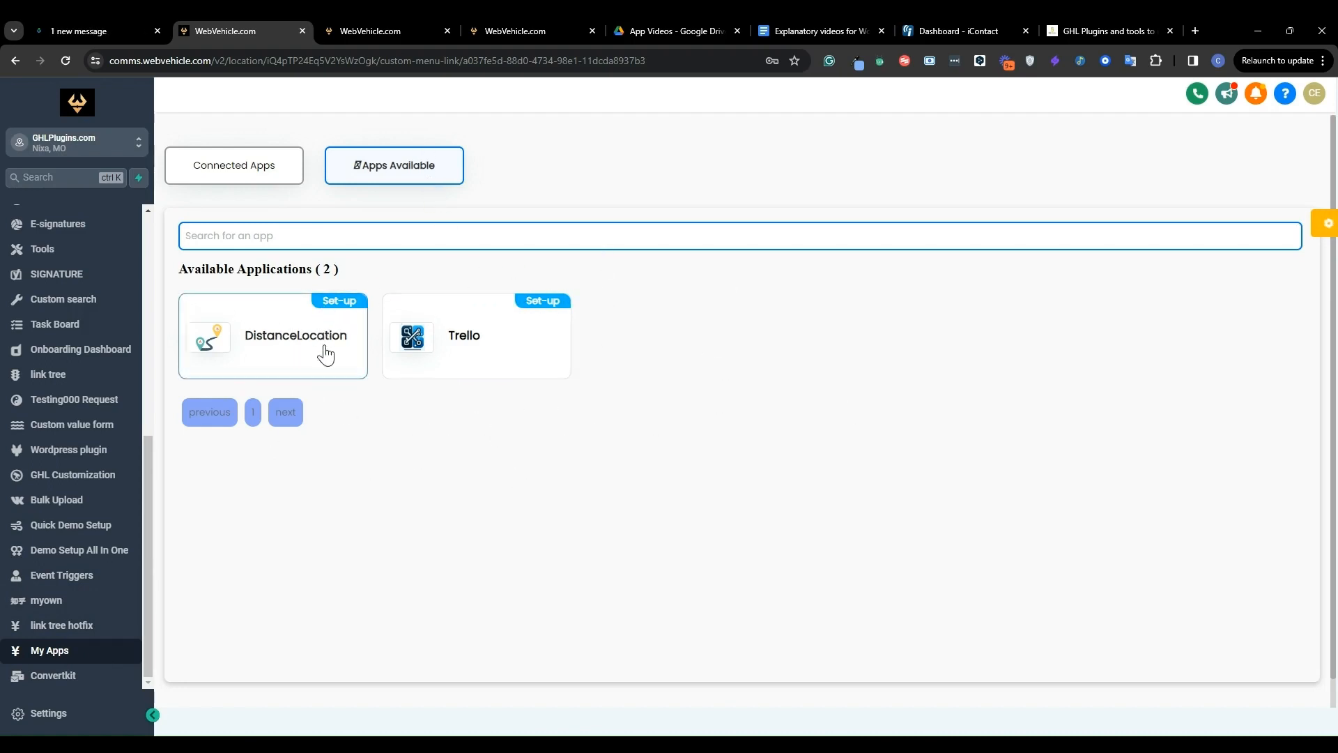
Search the apps for "icon" and open the setup form of the connected Icontact app.
click(262, 174)
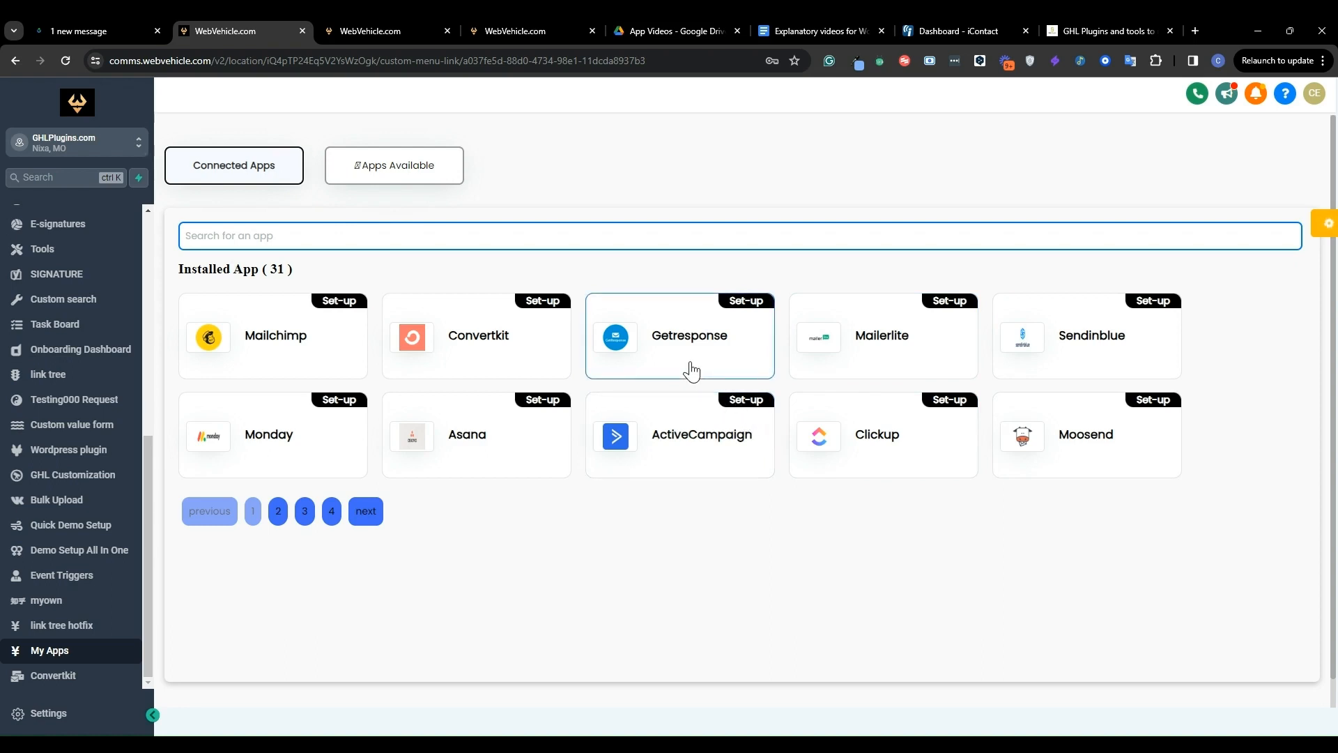
click(408, 173)
click(364, 241)
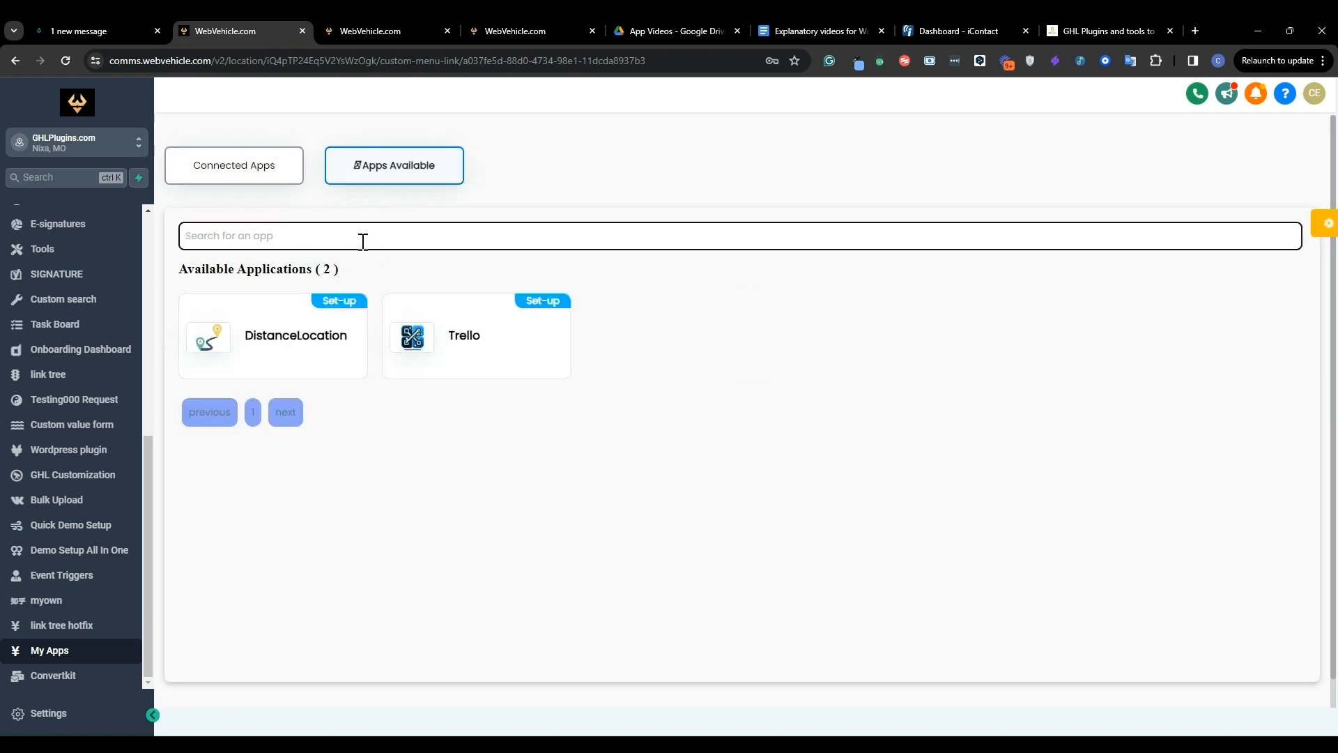
text(icon)
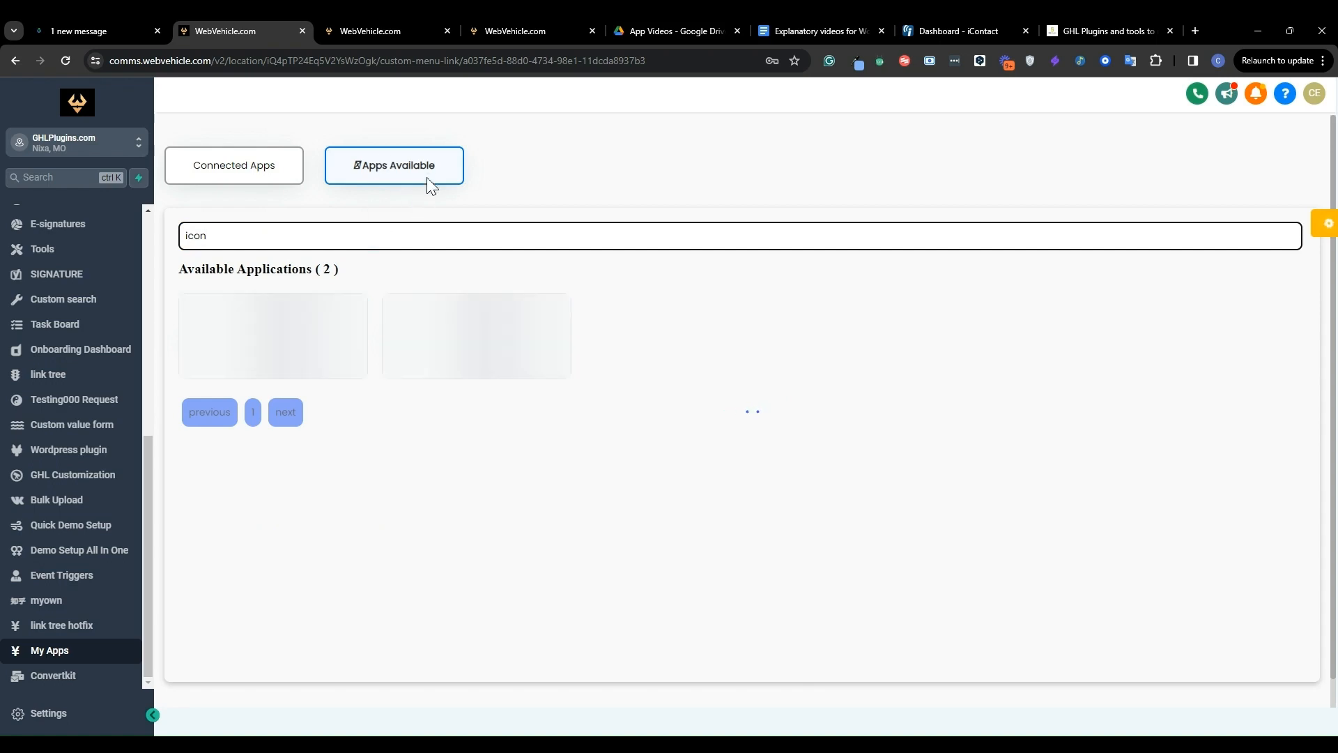
click(265, 175)
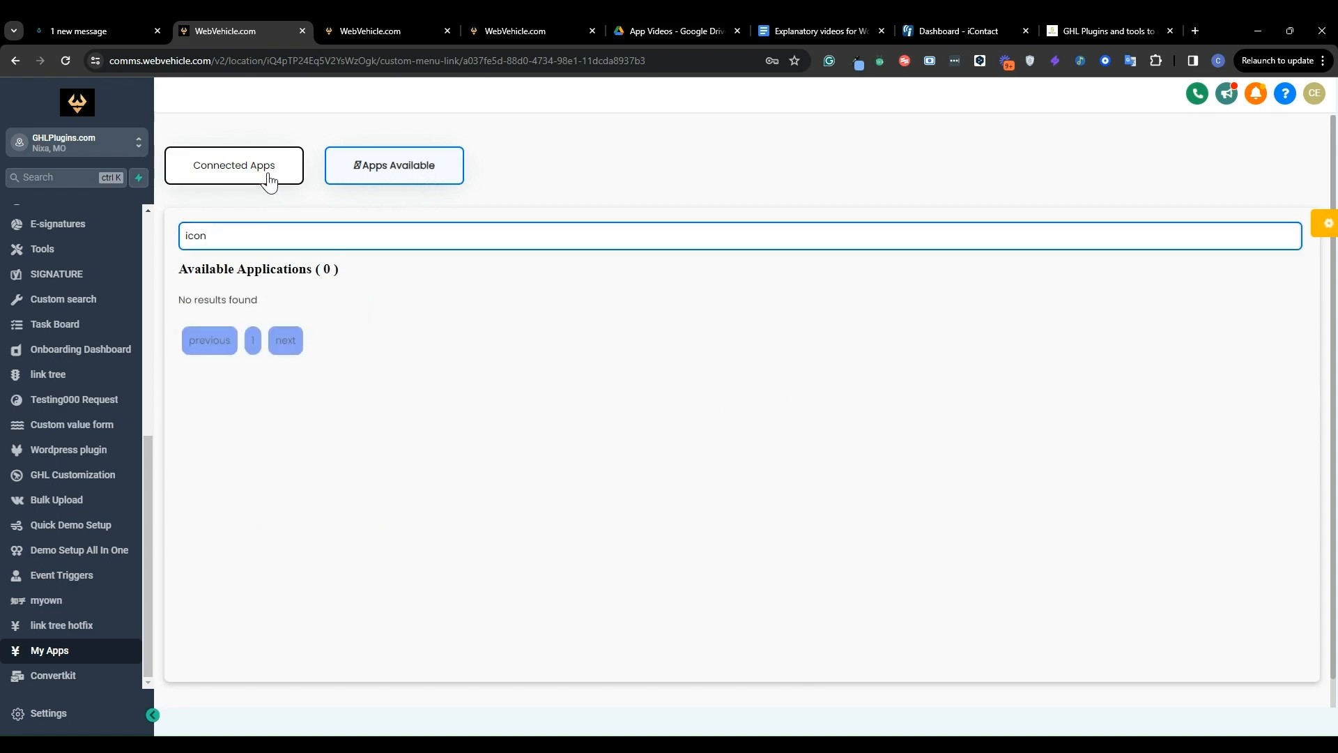
click(290, 340)
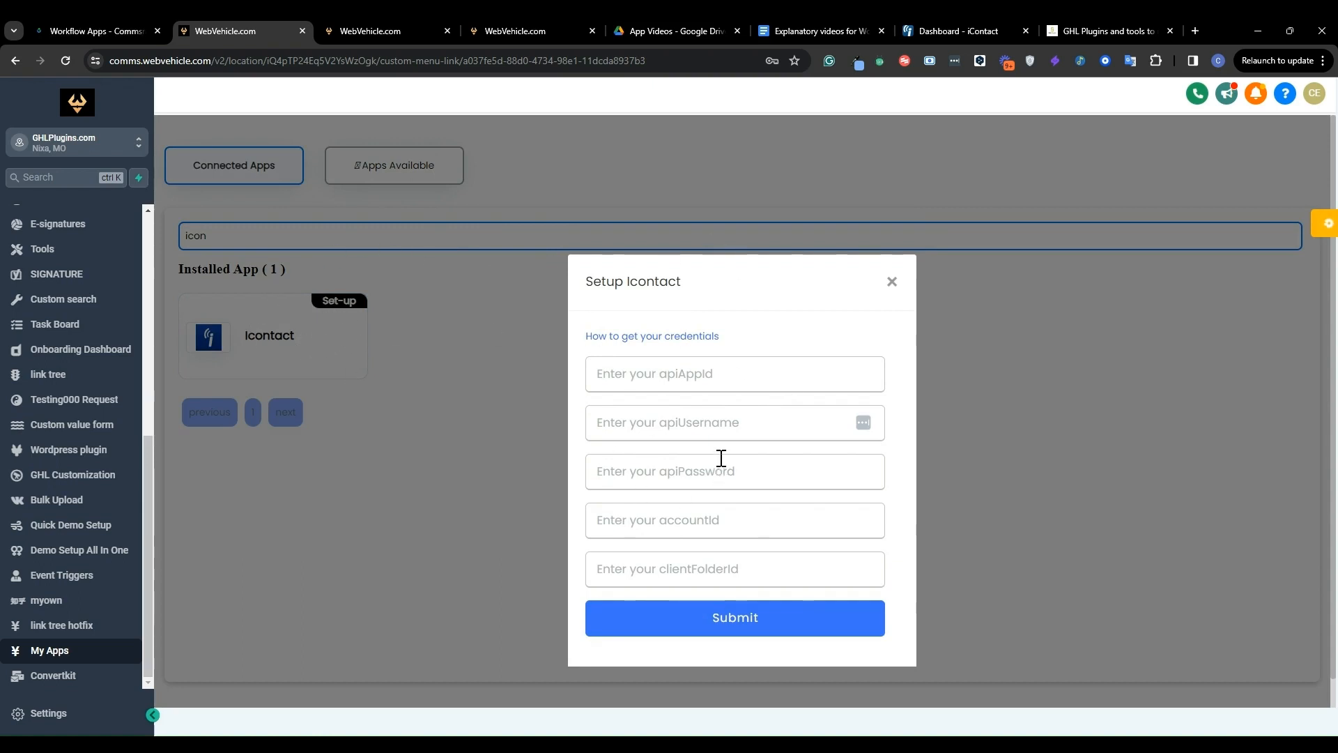
scroll(721, 458, down, 1)
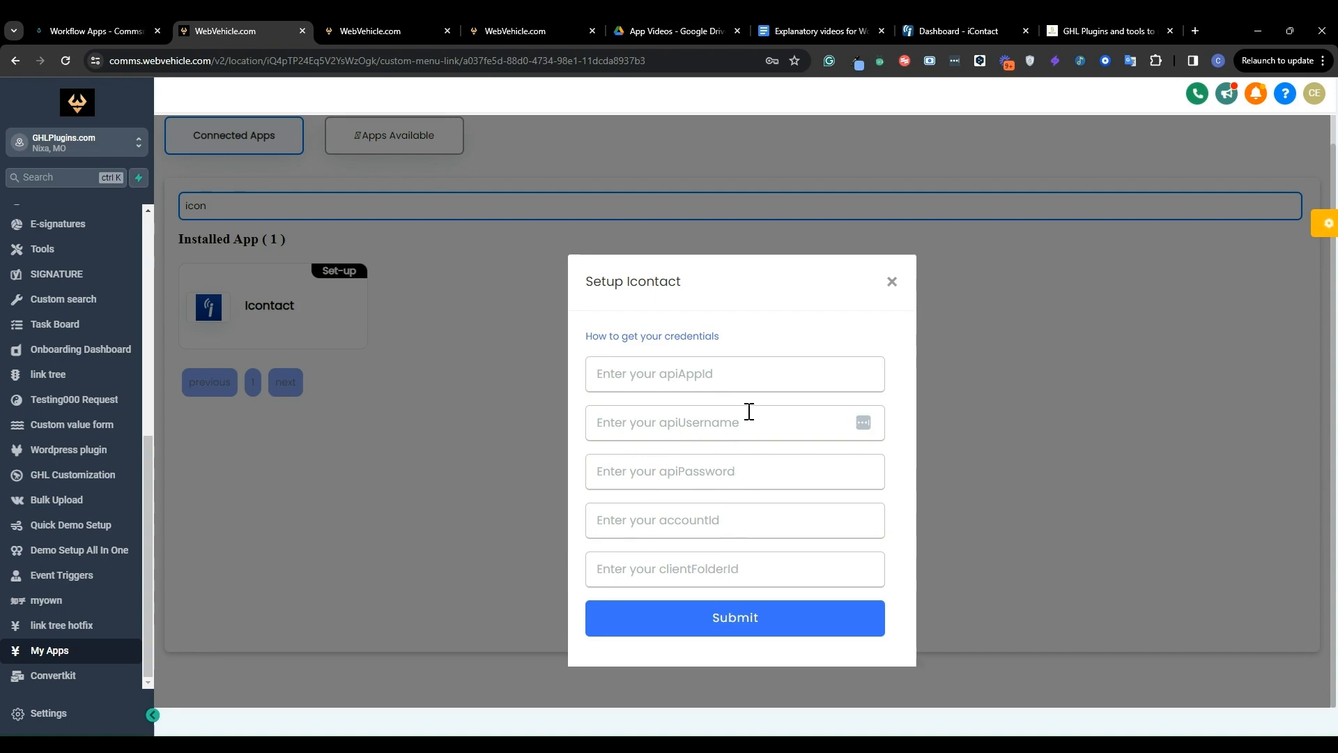
Switch to iContact and create a custom API integration in the account's iContact Integrations settings.
click(972, 18)
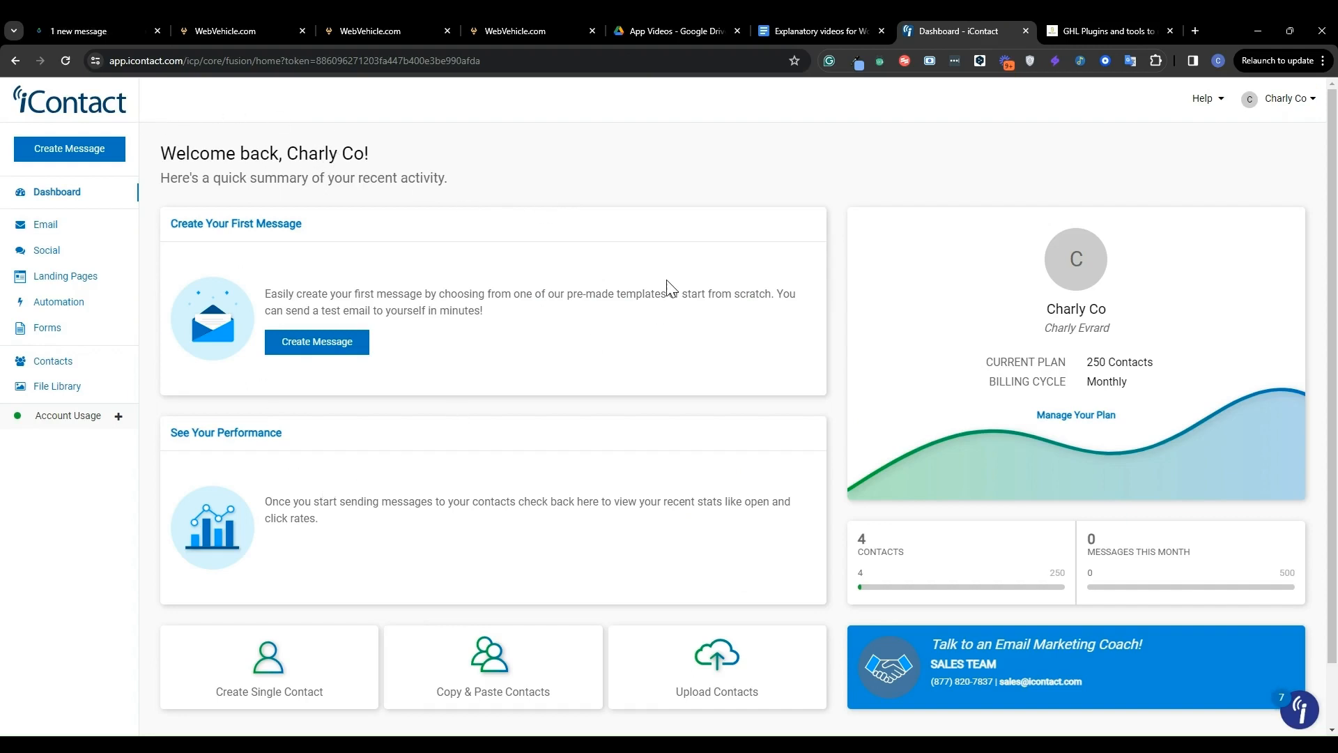
click(1301, 101)
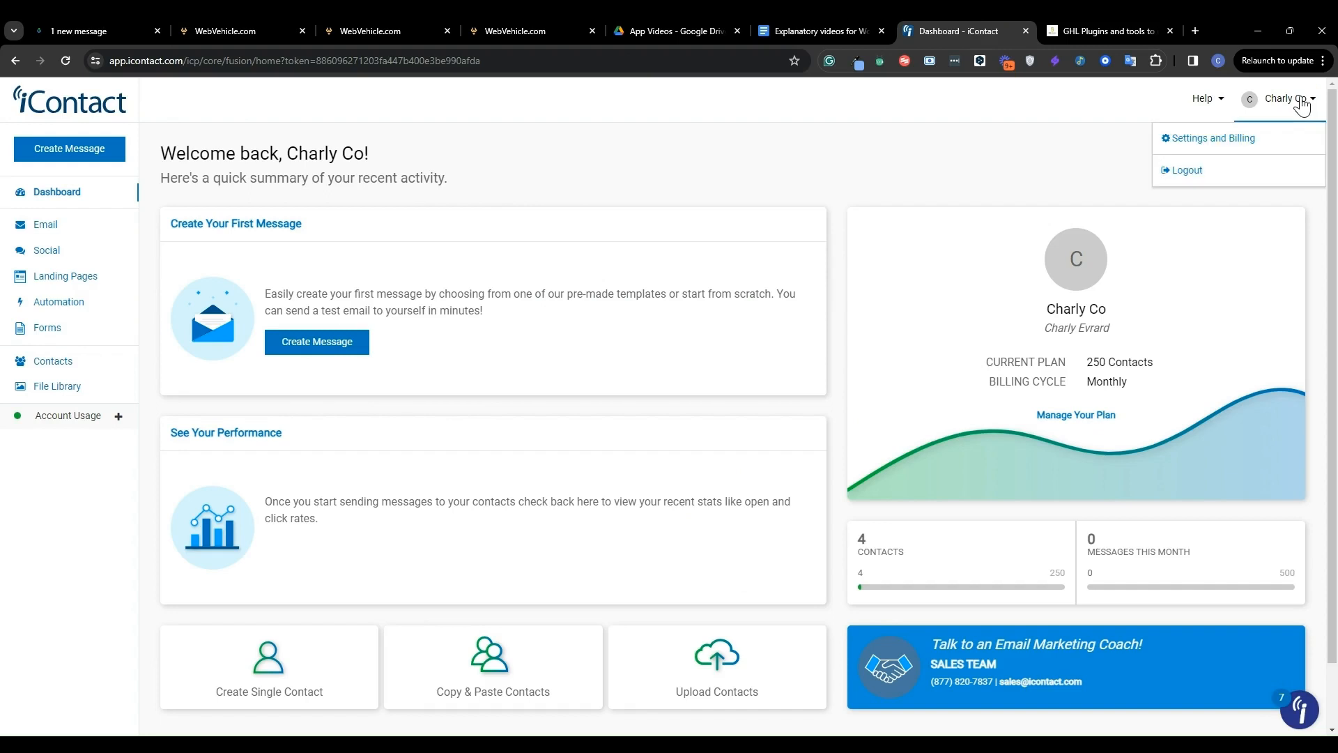
click(1192, 140)
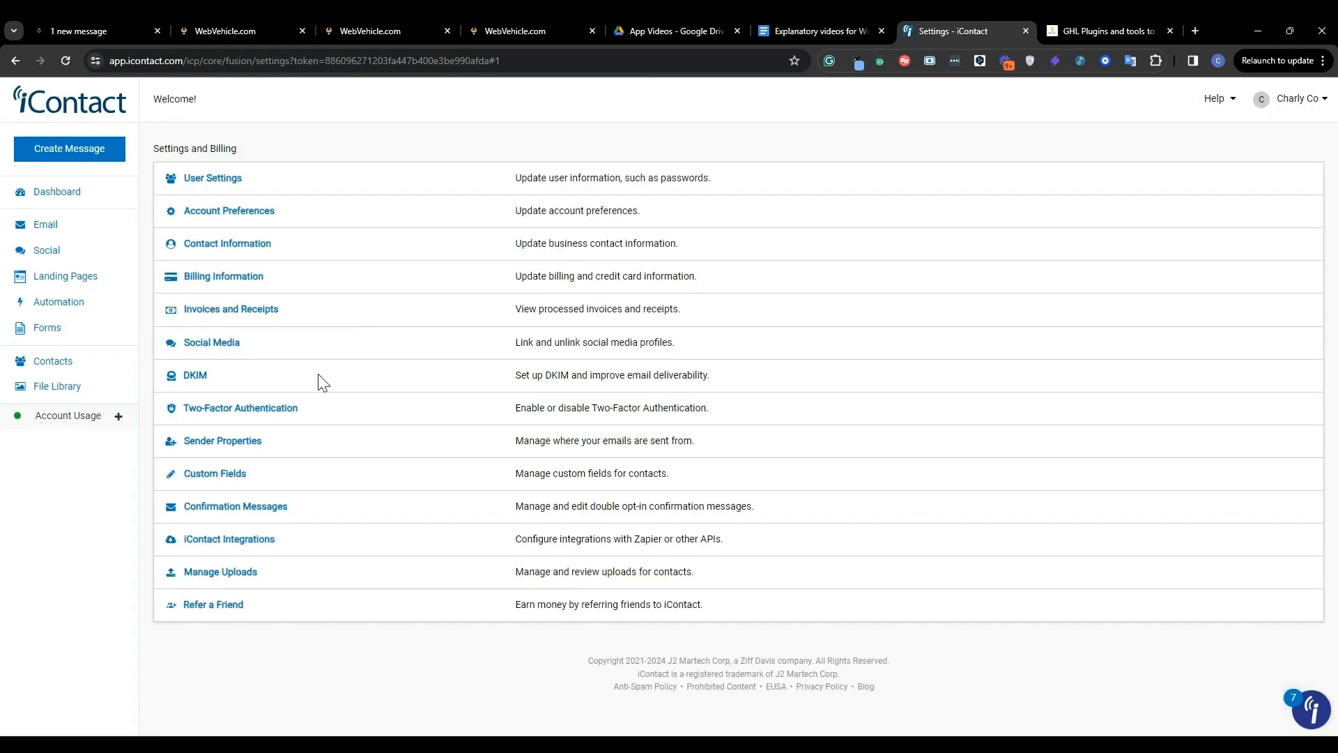
click(209, 540)
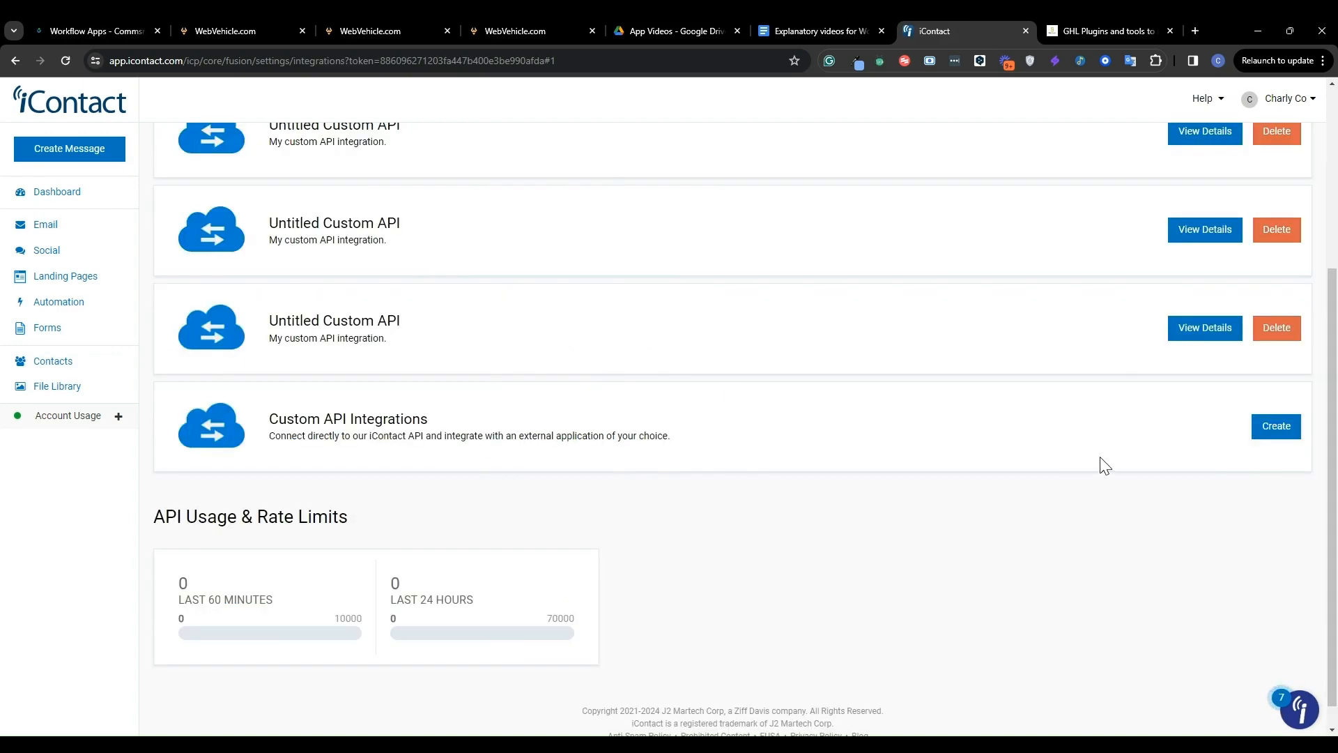
click(1270, 427)
Try to transfer the new integration's Application ID into the apiAppId field of the Icontact setup form.
double_click(597, 297)
key(ctrl+c)
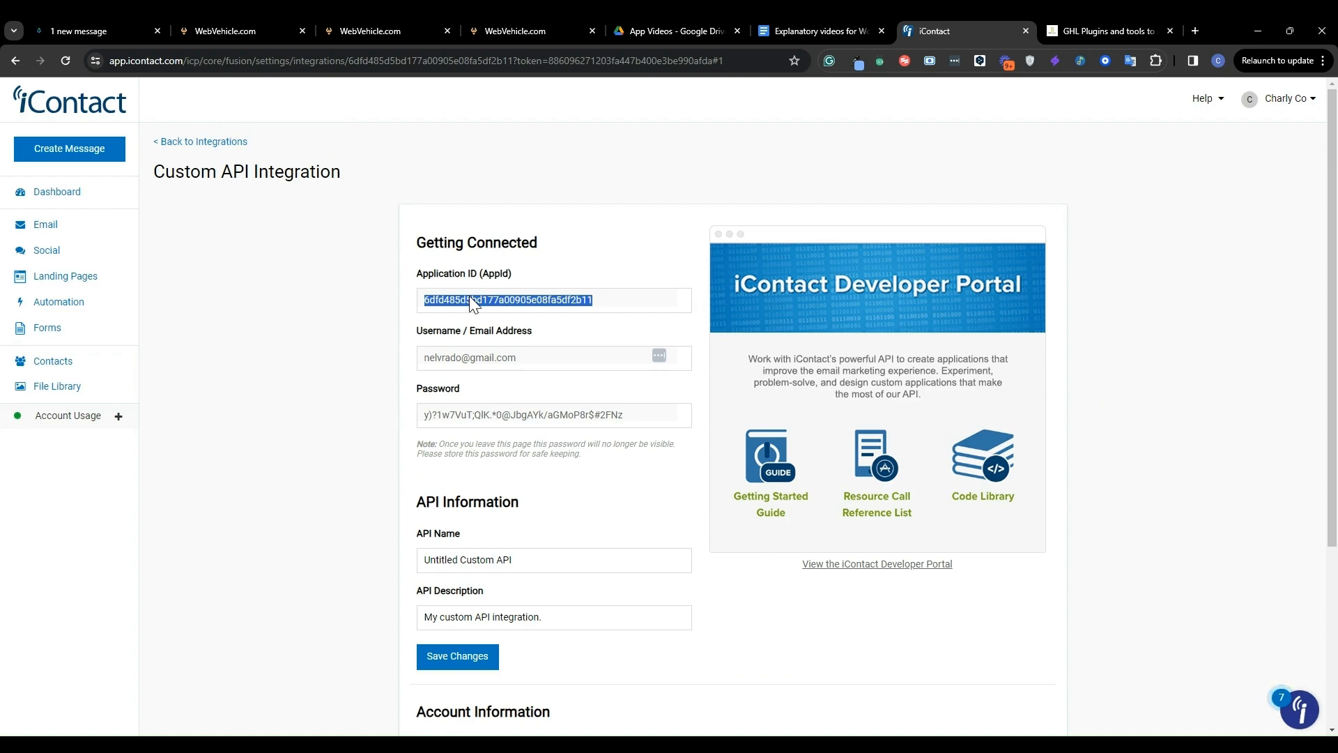
key(ctrl+2)
click(617, 371)
key(ctrl+v)
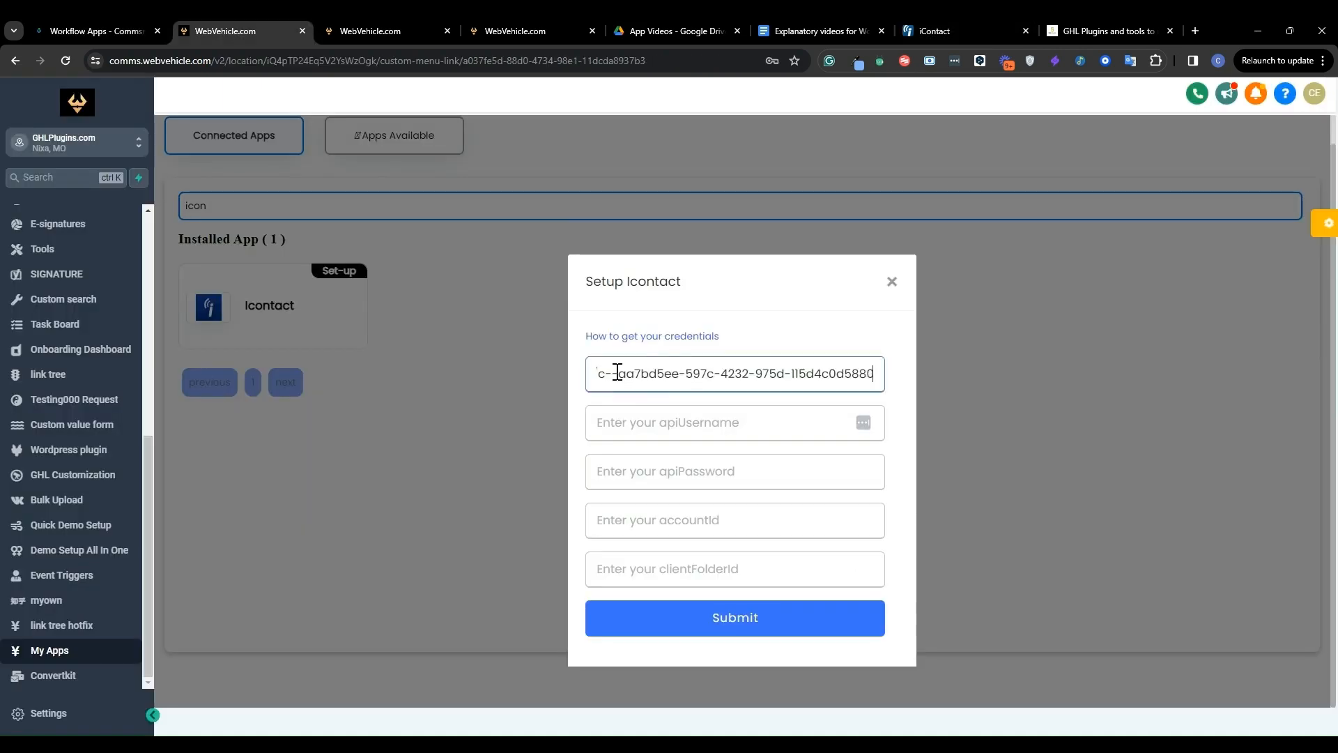
Copy the integration's username from iContact into the apiUsername field of the Icontact setup form.
key(ctrl+7)
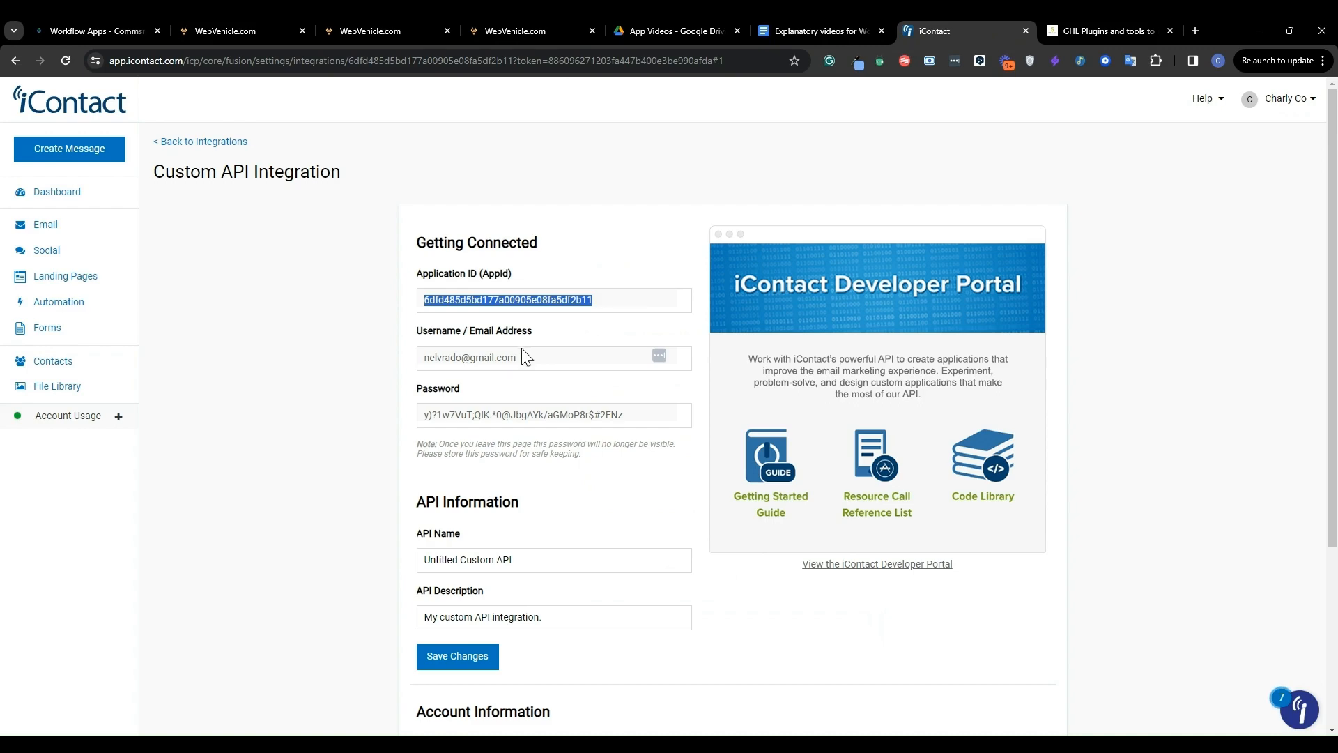
triple_click(526, 357)
key(ctrl+c)
key(ctrl+2)
click(718, 422)
key(ctrl+v)
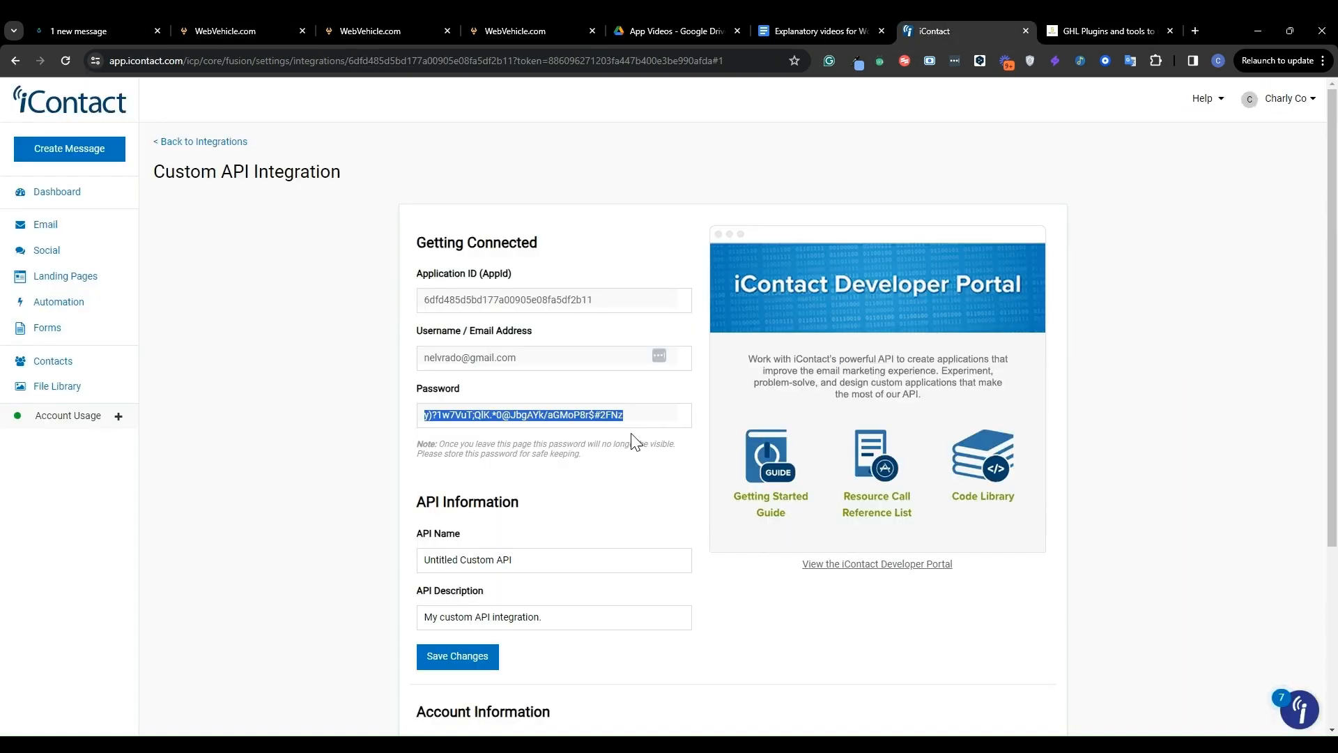
Copy the integration's password from iContact into the apiPassword field of the Icontact setup form.
key(ctrl+c)
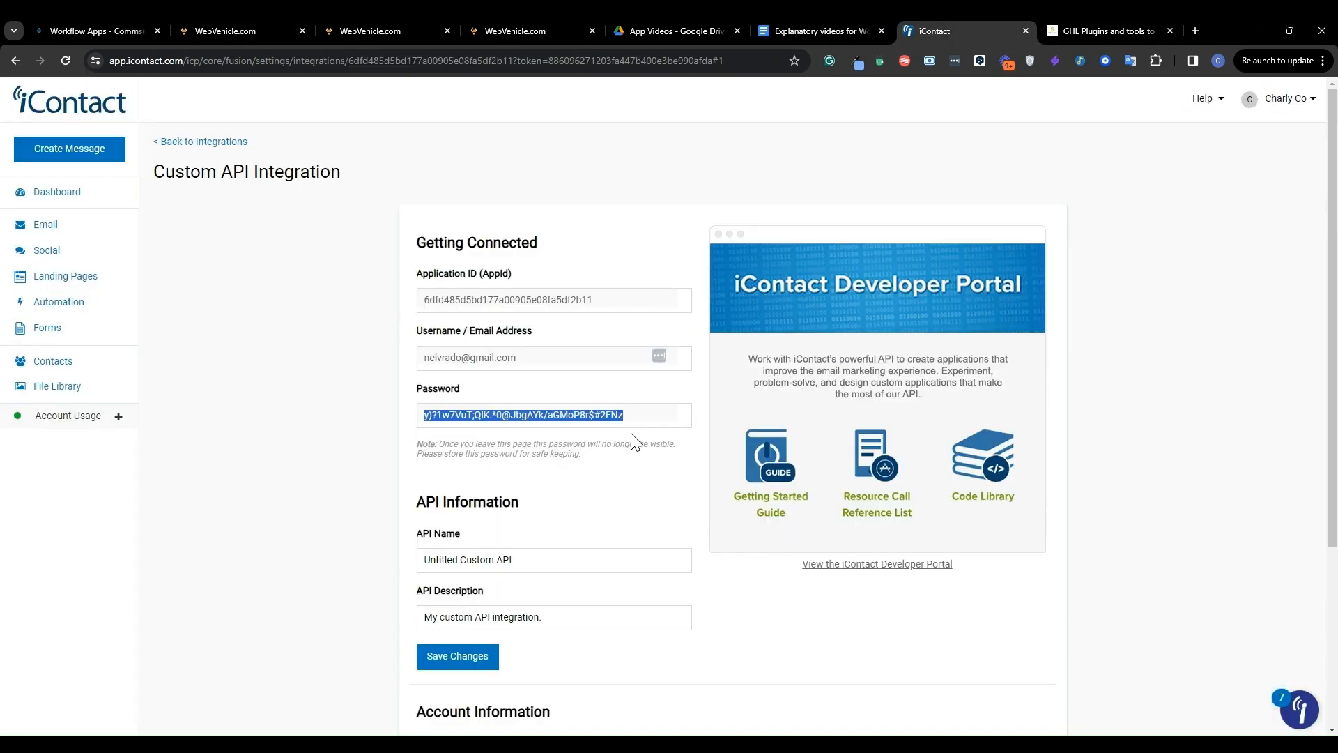
click(215, 21)
key(Tab)
key(ctrl+v)
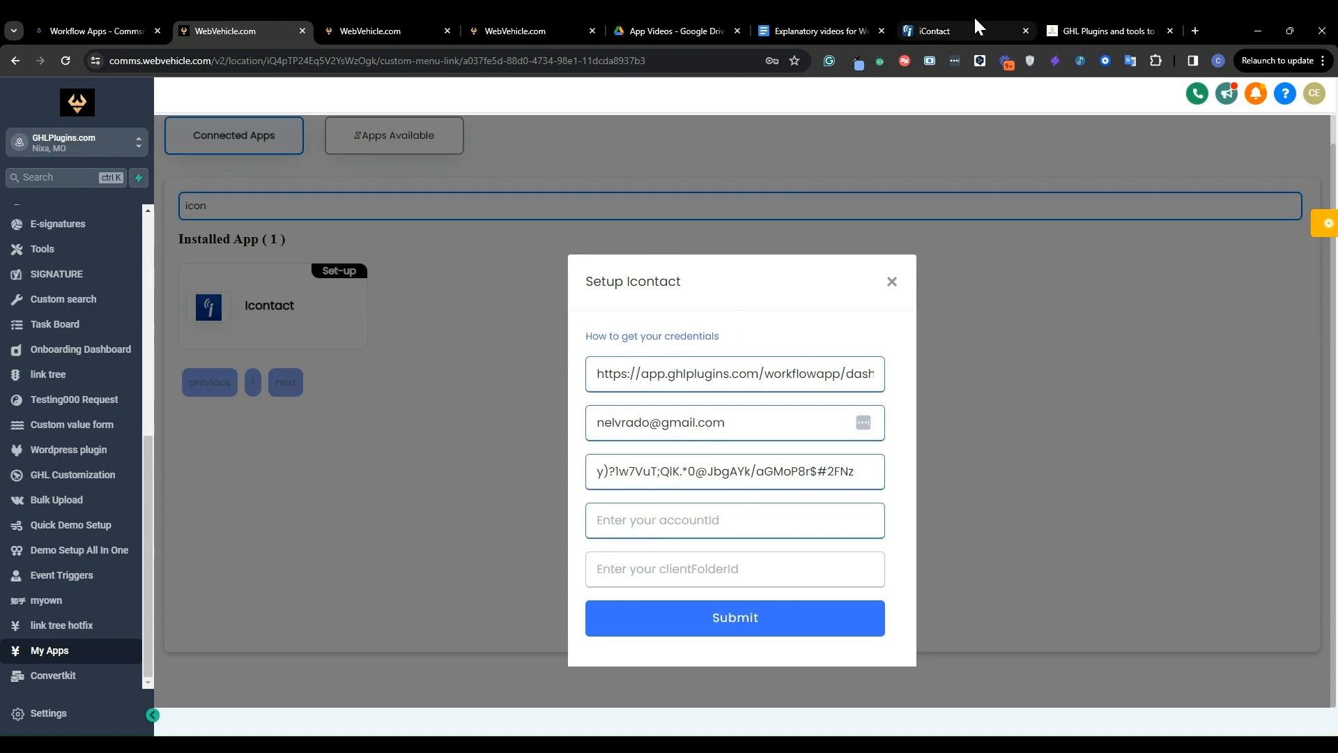
Copy the account ID and client folder ID from iContact into the accountId and clientFolderId fields of the Icontact setup form.
click(973, 15)
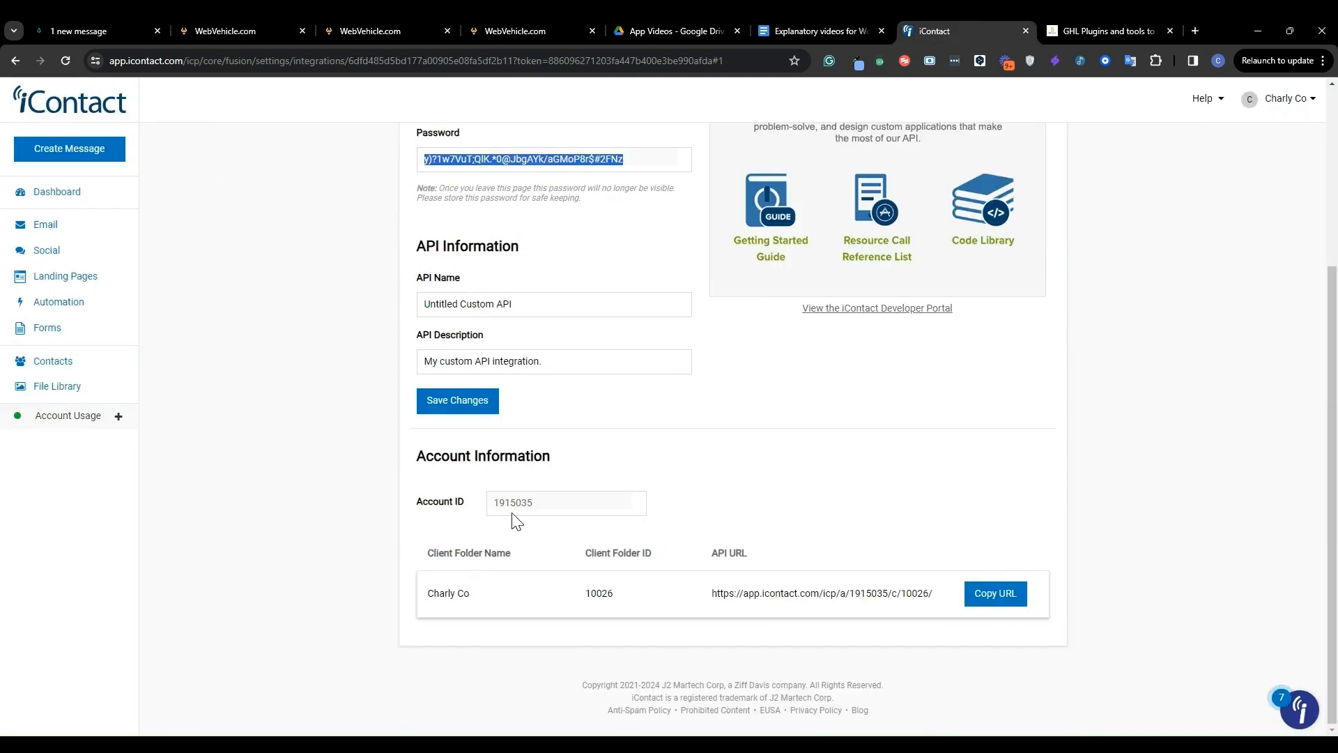
double_click(513, 502)
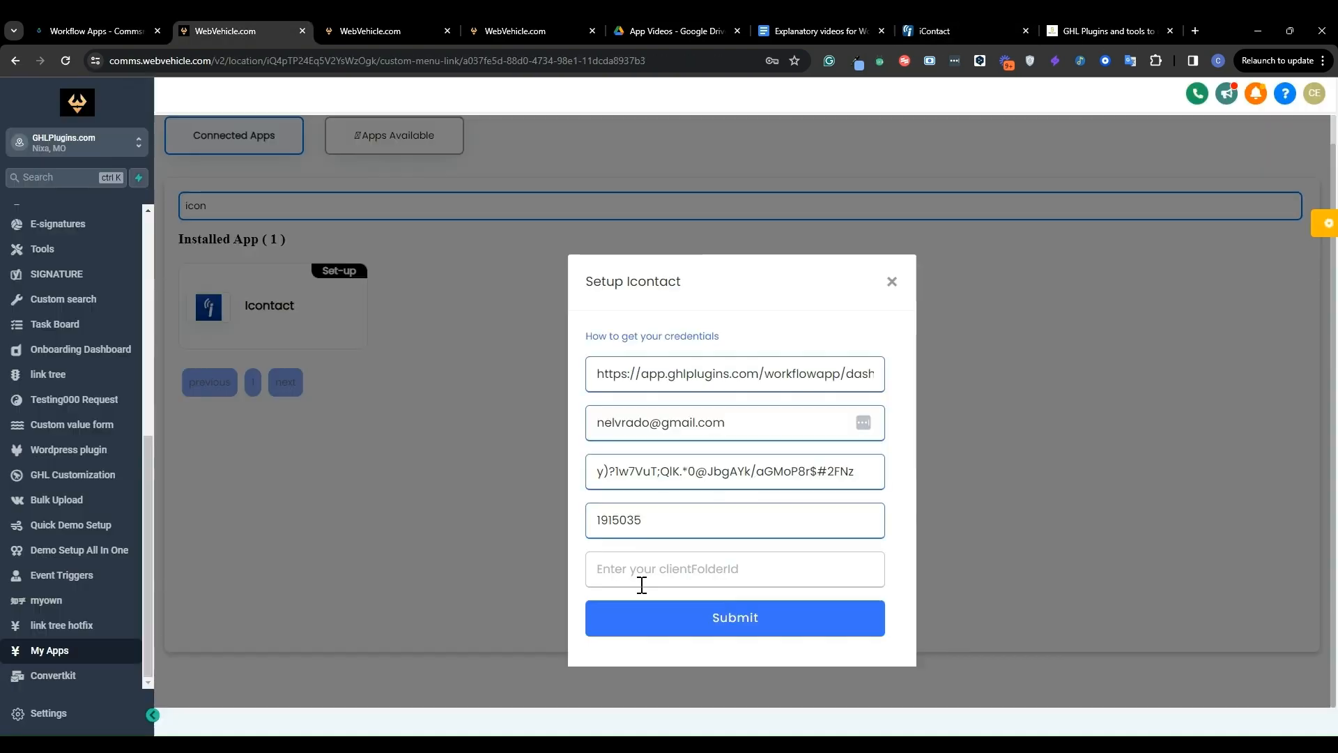
click(643, 569)
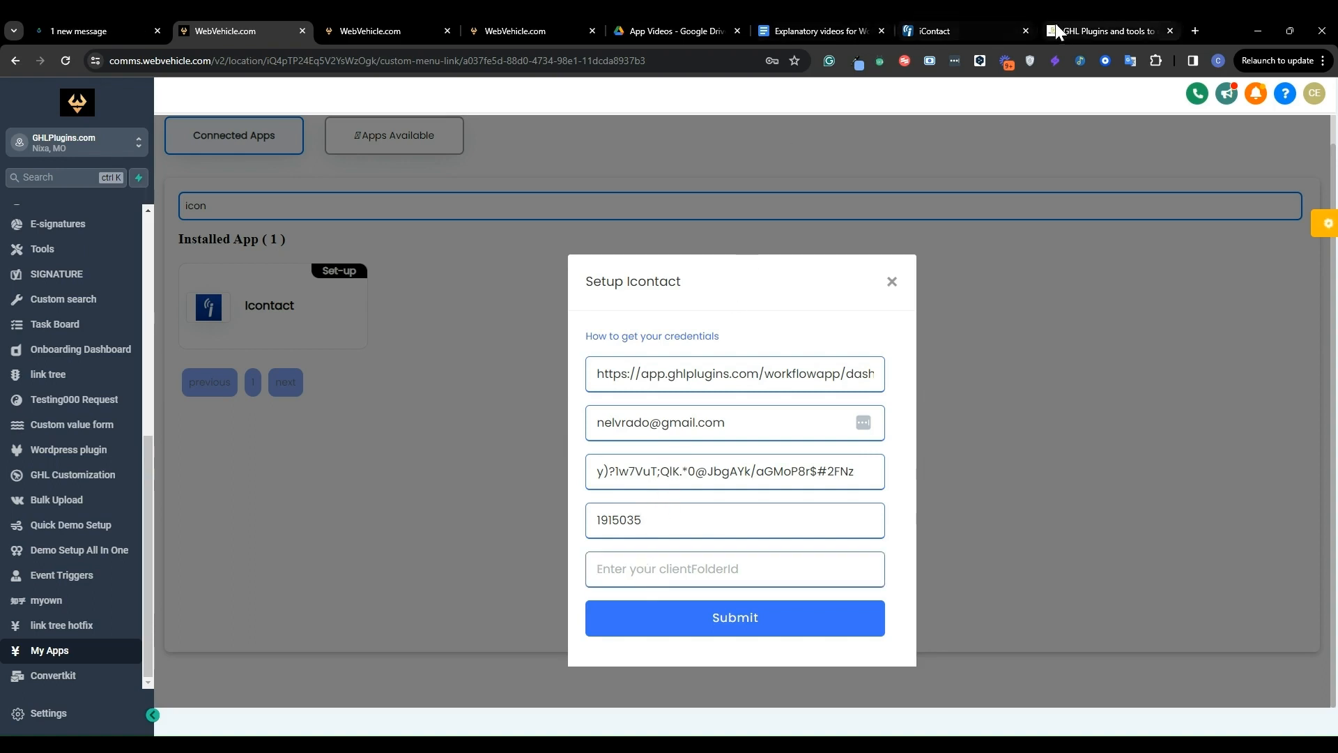
key(ctrl+v)
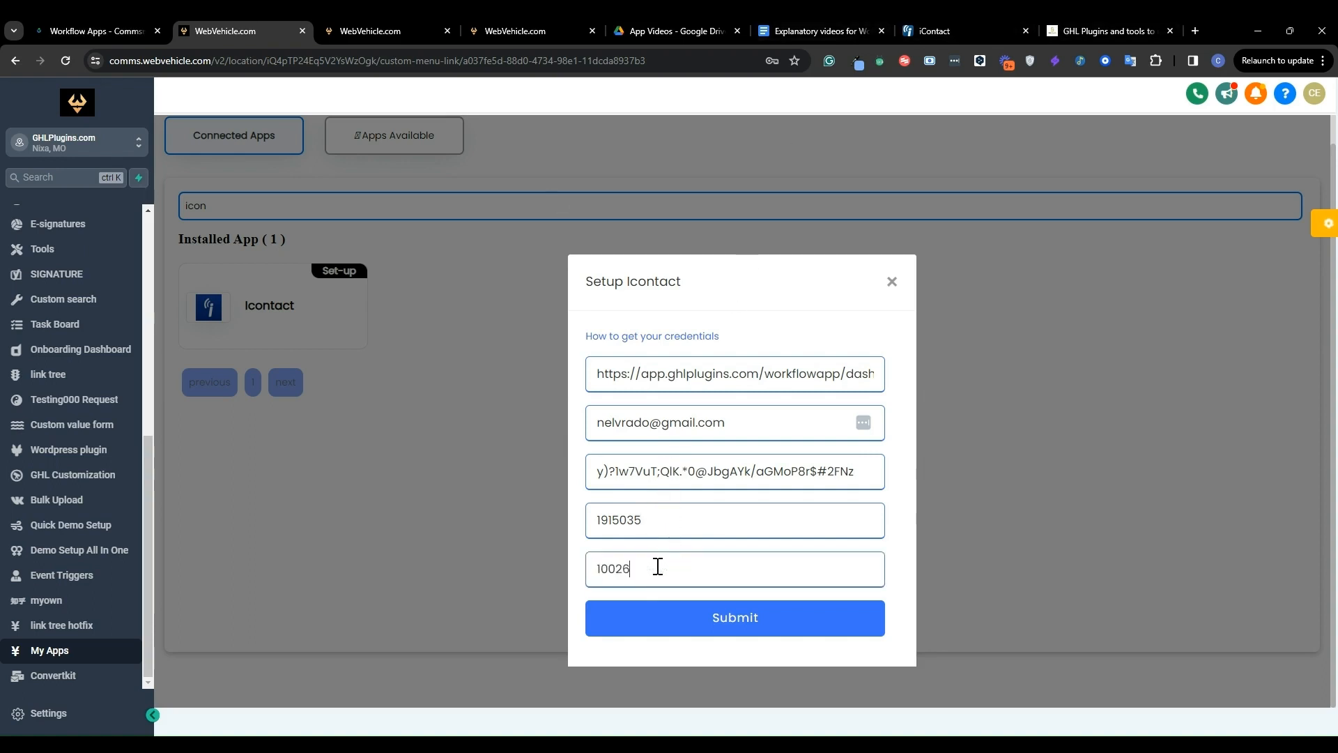
Review the filled-in Icontact setup form and close it without submitting.
scroll(713, 476, up, 1)
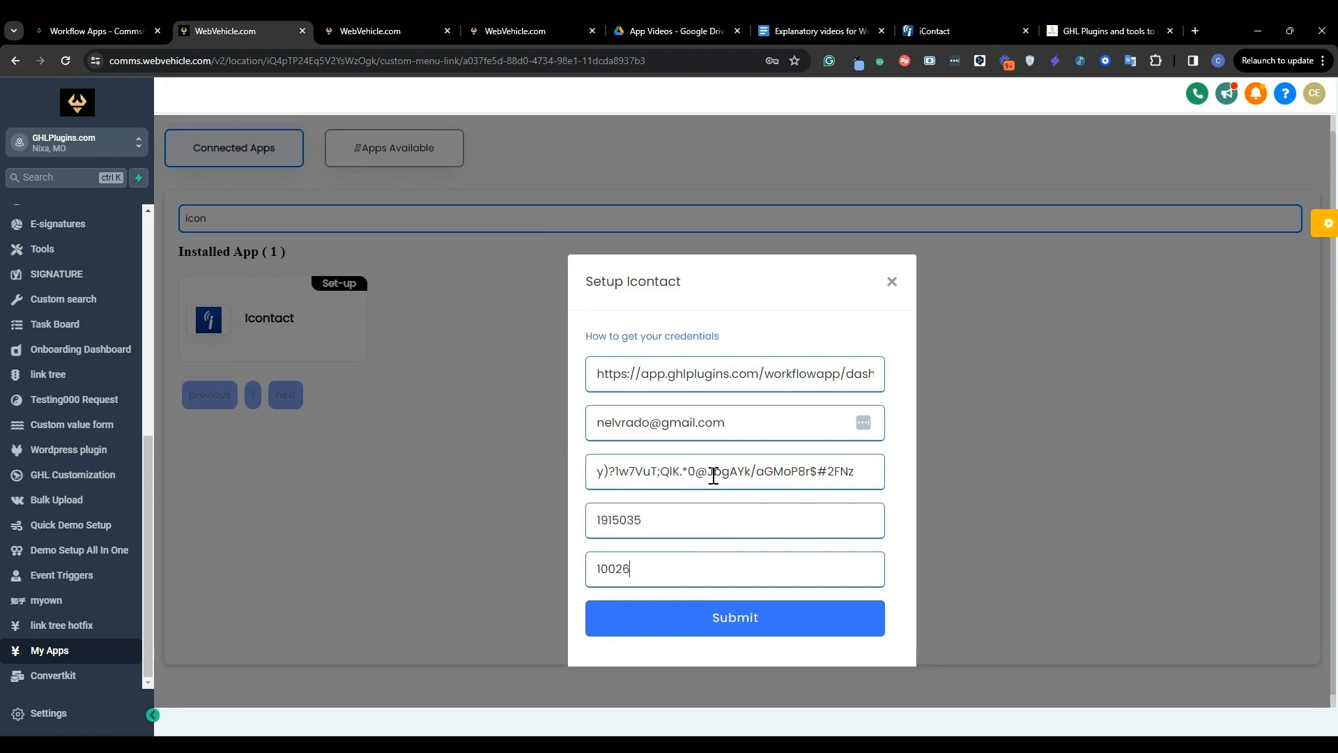
scroll(714, 476, down, 1)
scroll(714, 476, up, 1)
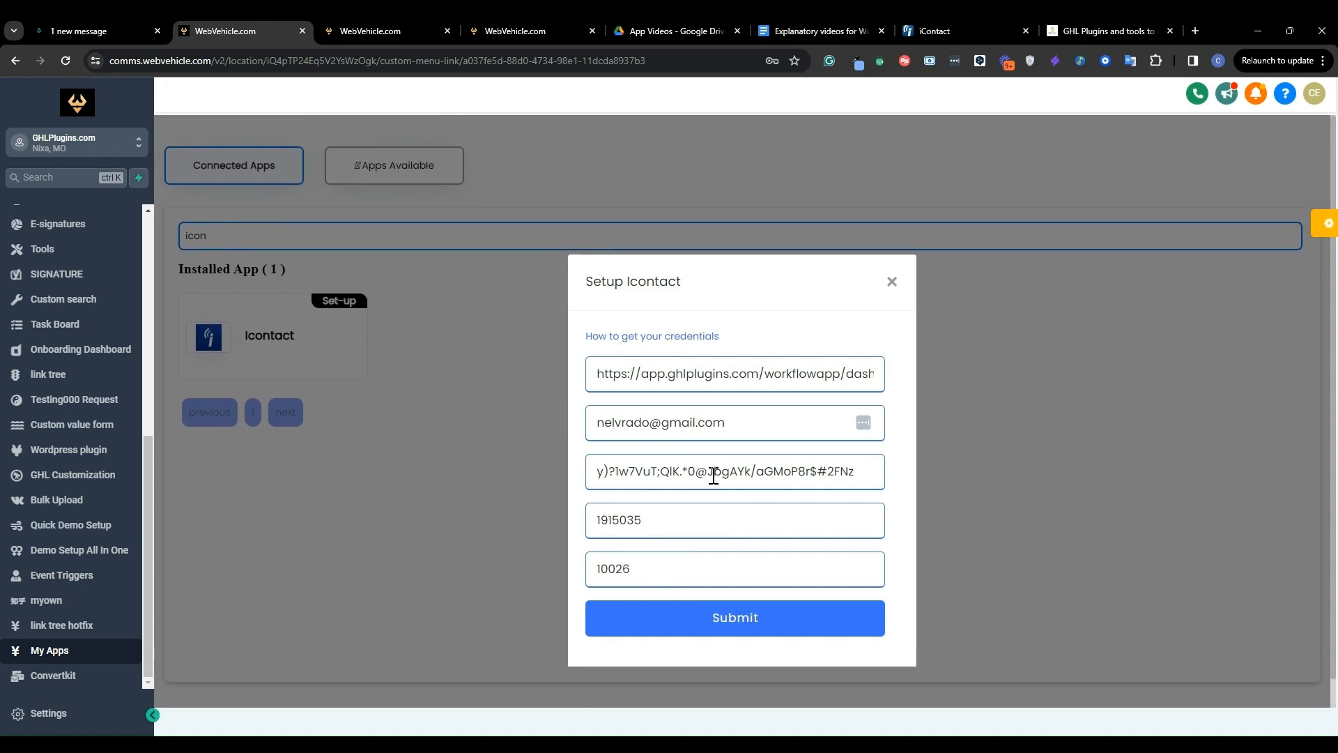
click(761, 373)
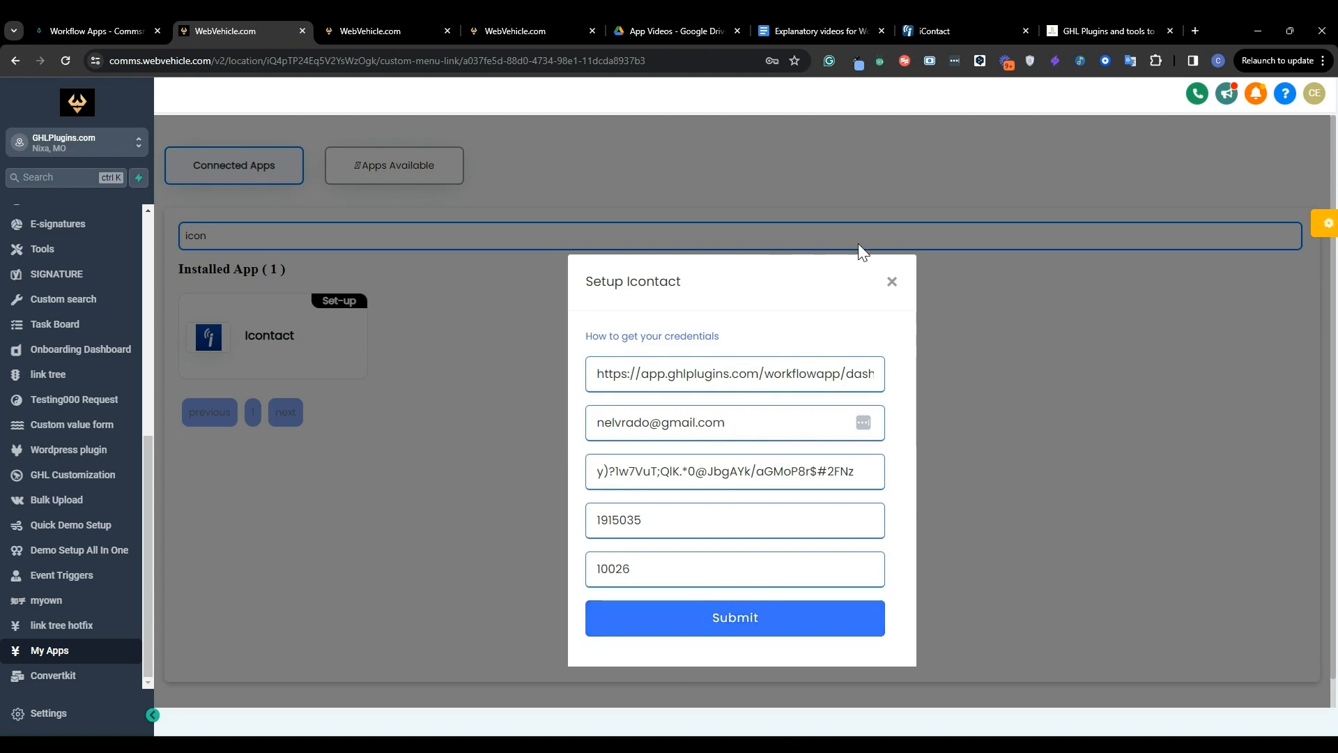
click(892, 282)
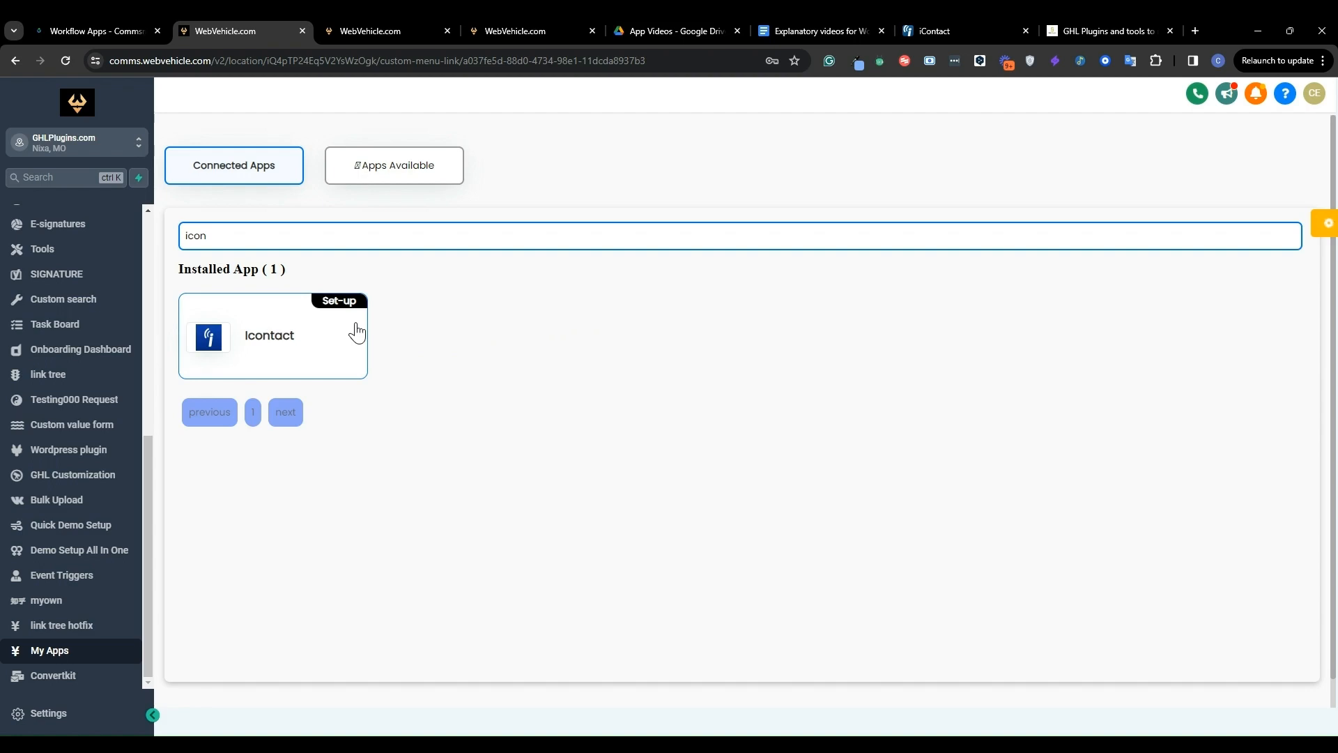
In the iContact workflow, start adding an action below the trigger and find the Icontact Service actions by searching the page for "icontact".
click(411, 25)
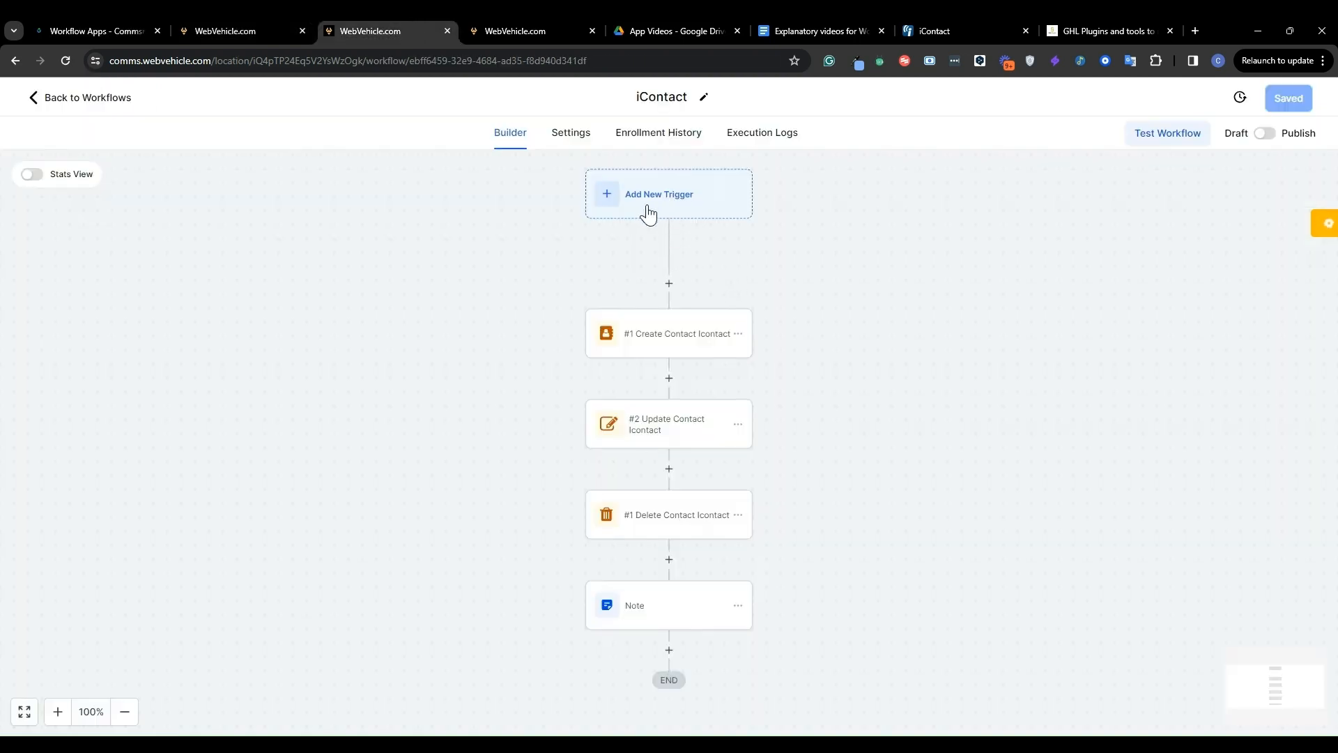
click(670, 283)
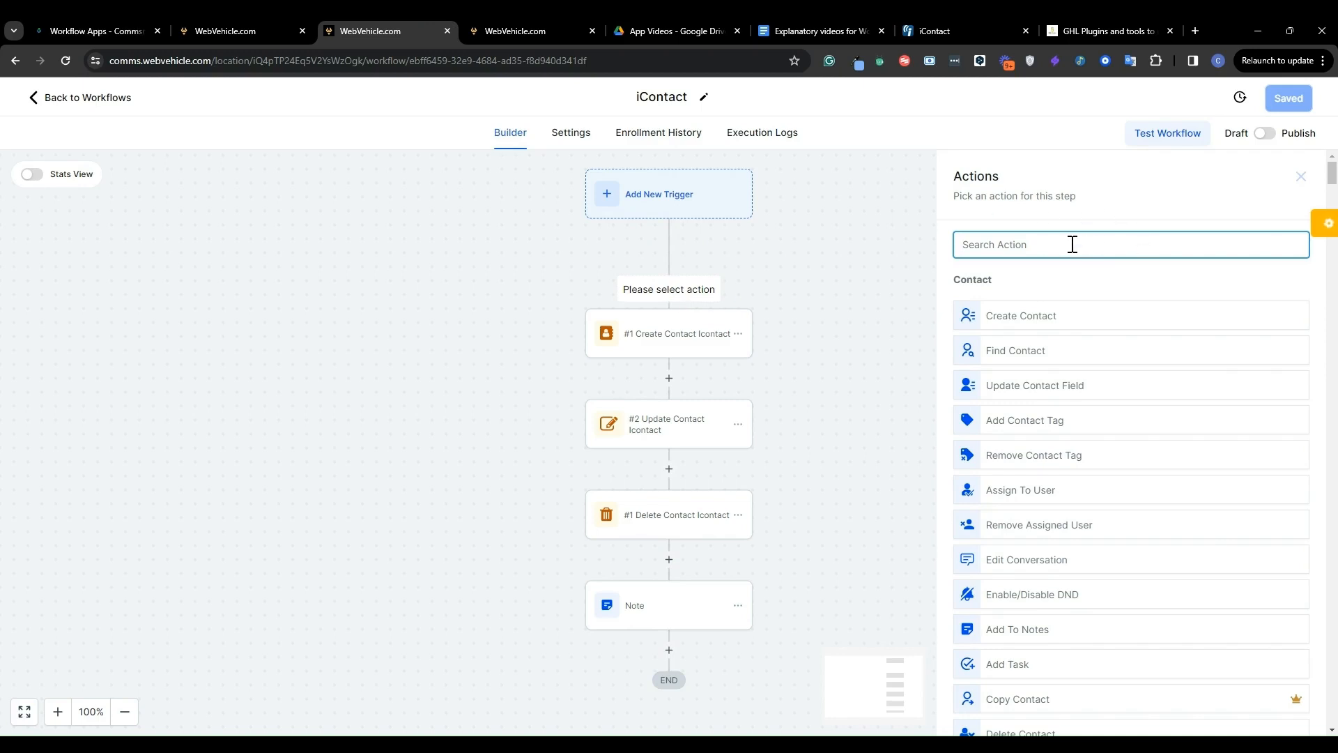
key(ctrl+f)
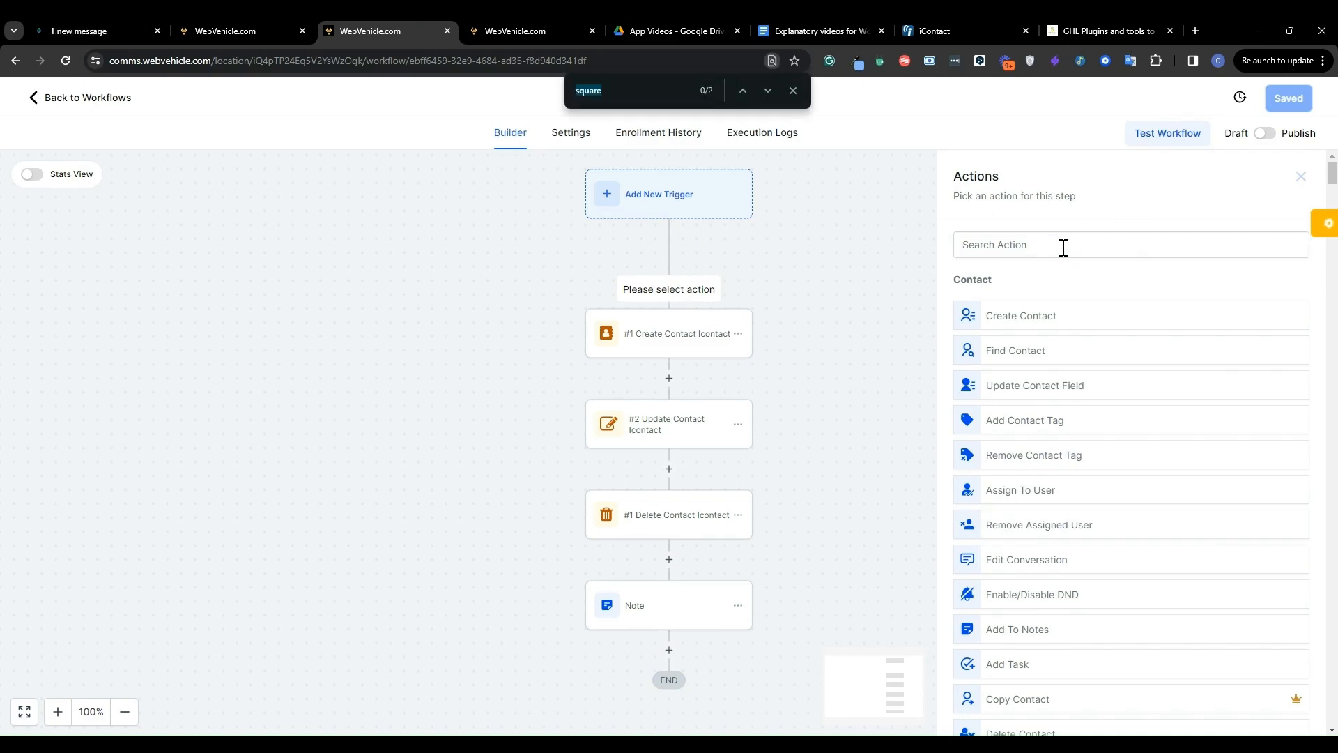
text(icontact)
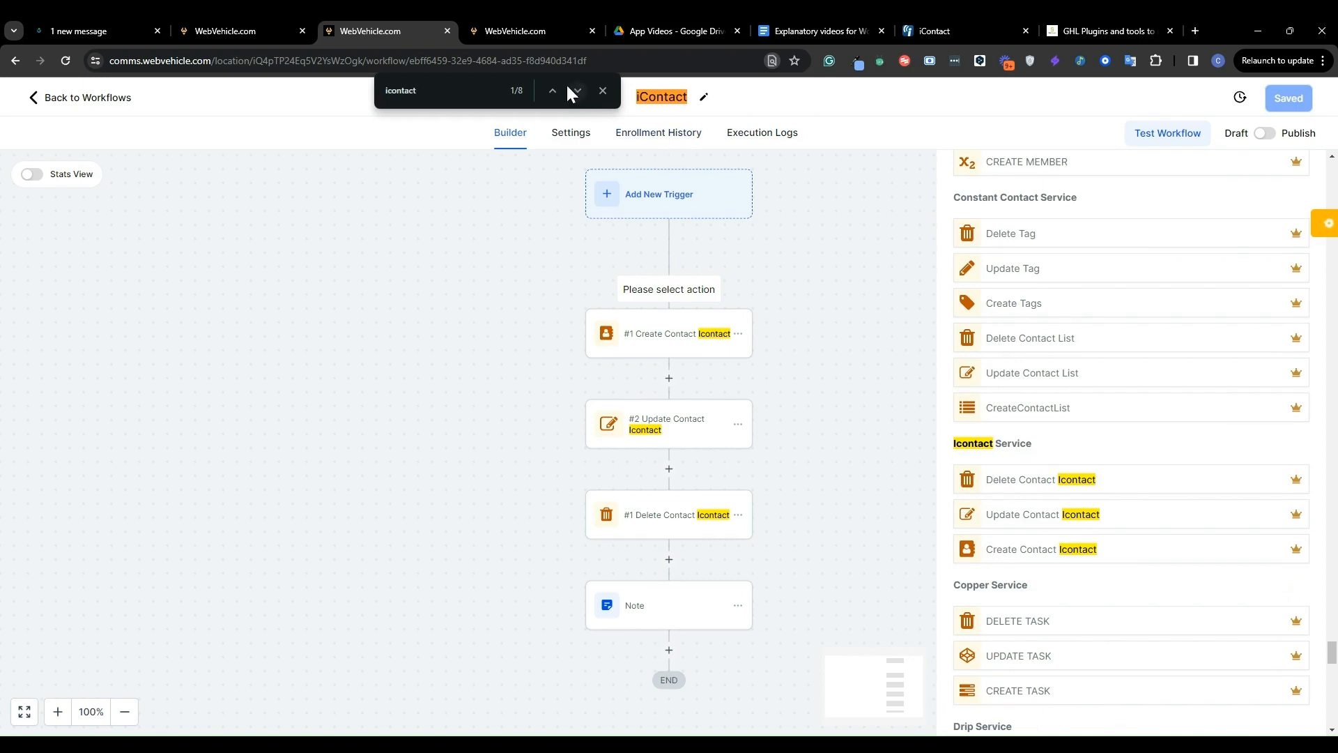
drag(954, 447, 1063, 450)
click(1063, 450)
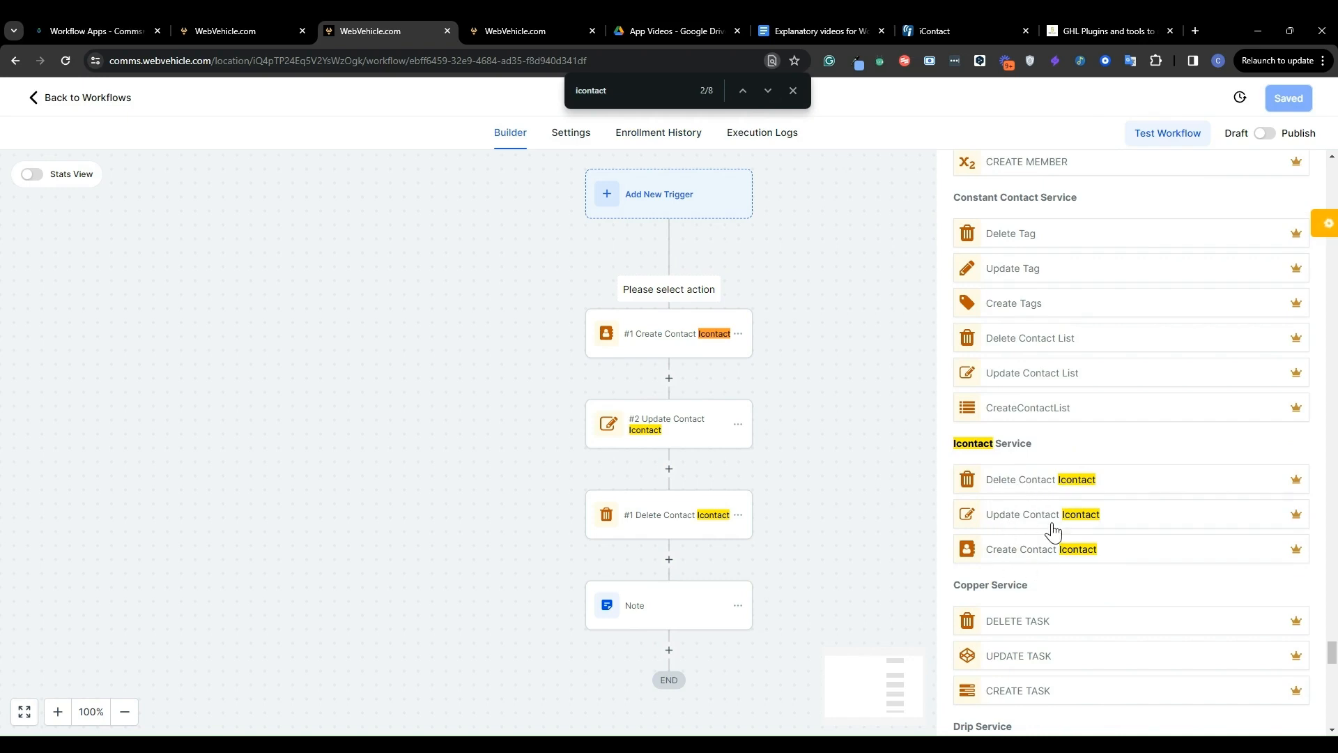
scroll(1057, 512, down, 2)
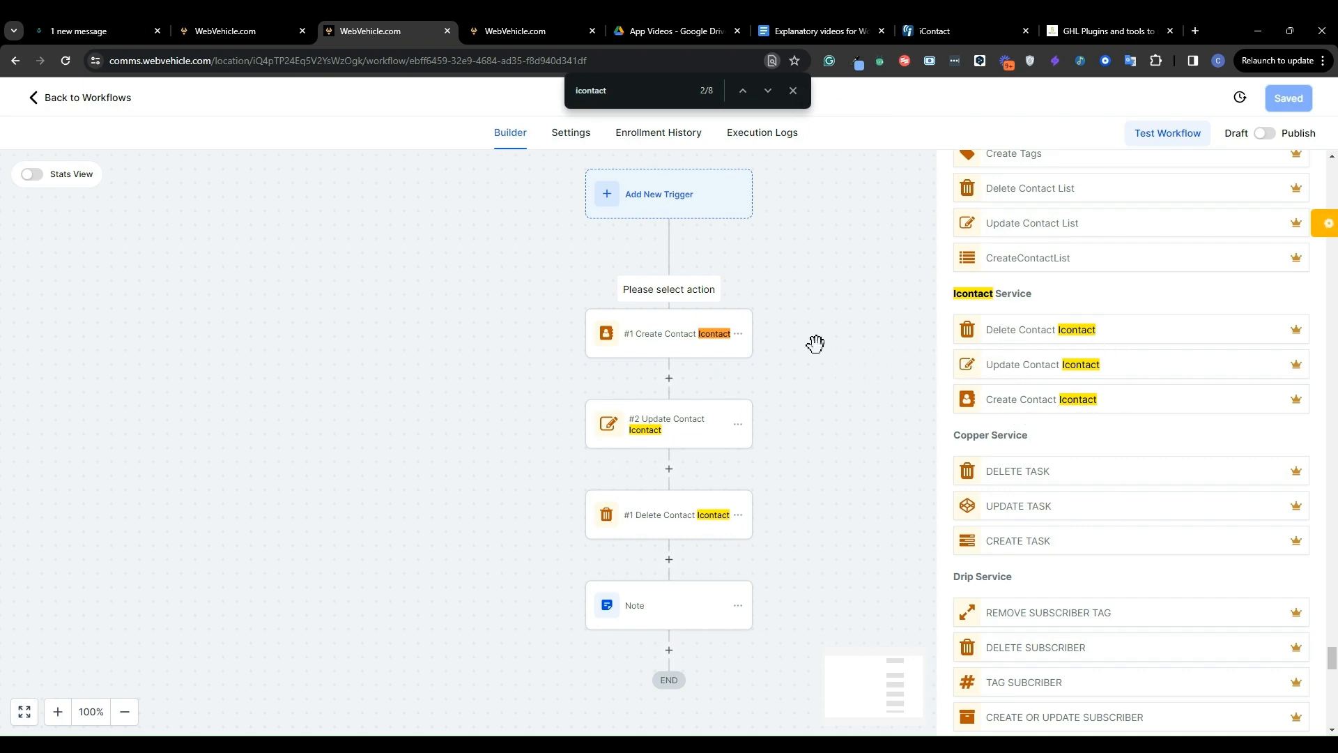
click(794, 92)
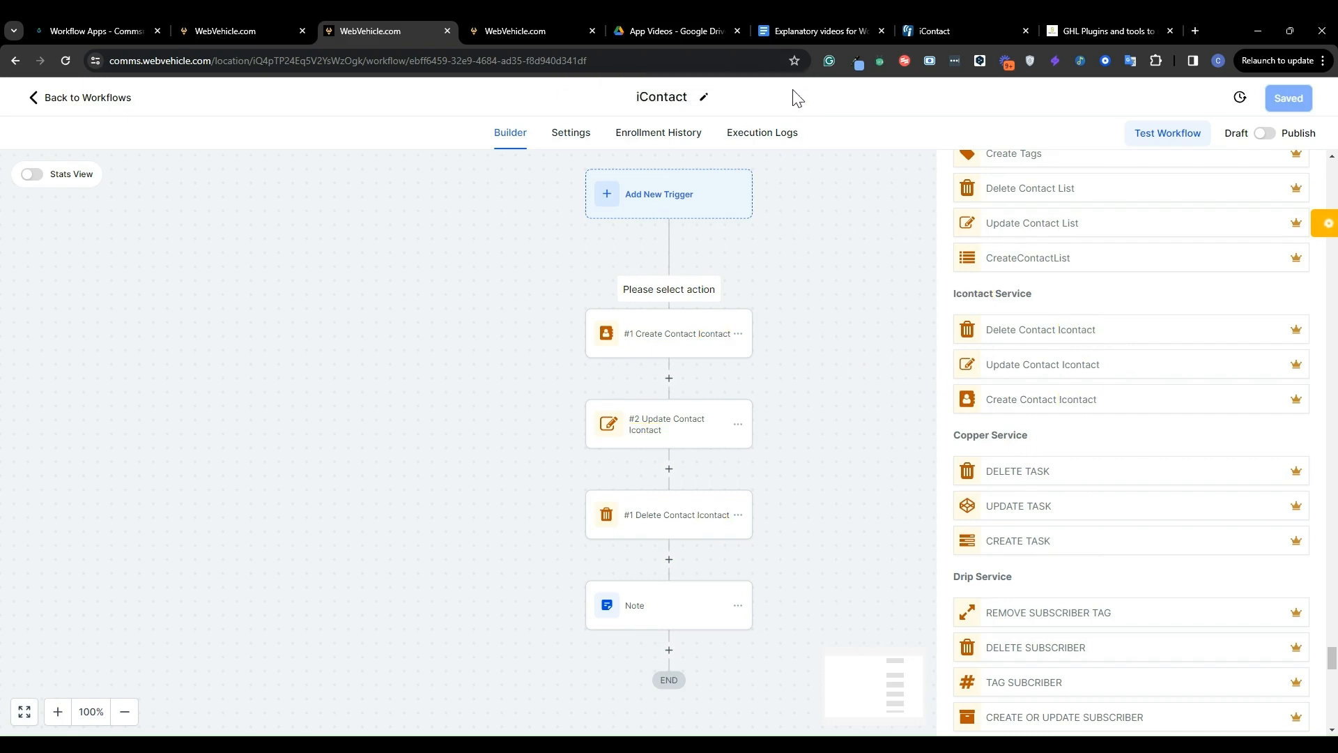
scroll(863, 344, up, 1)
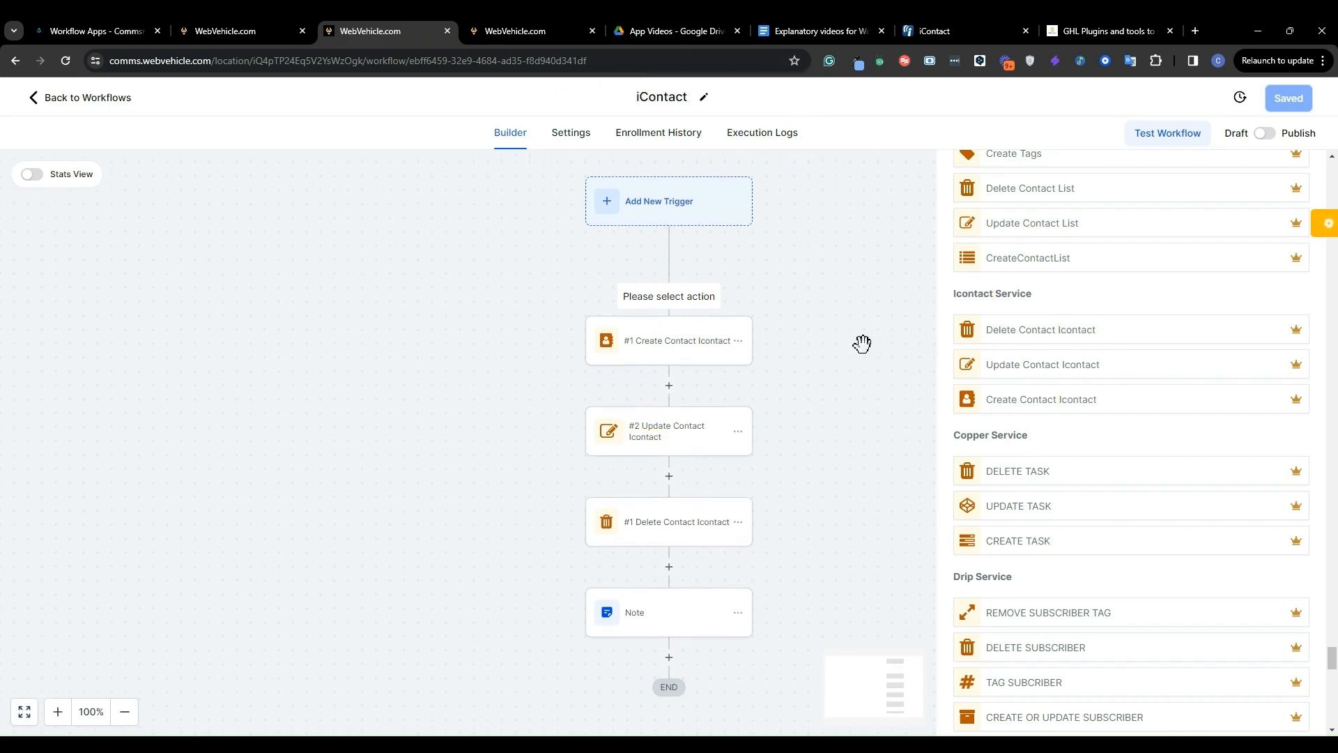
scroll(863, 344, up, 1)
scroll(863, 344, down, 1)
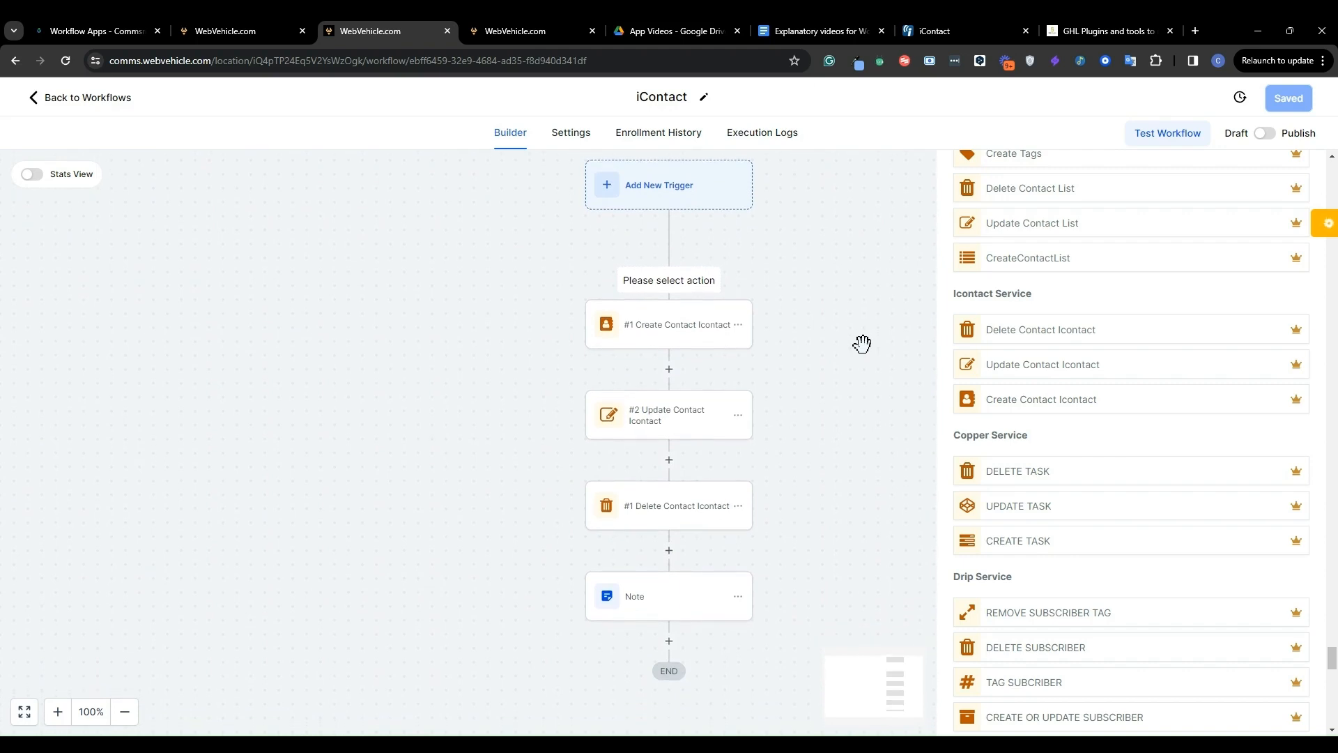
scroll(863, 344, down, 1)
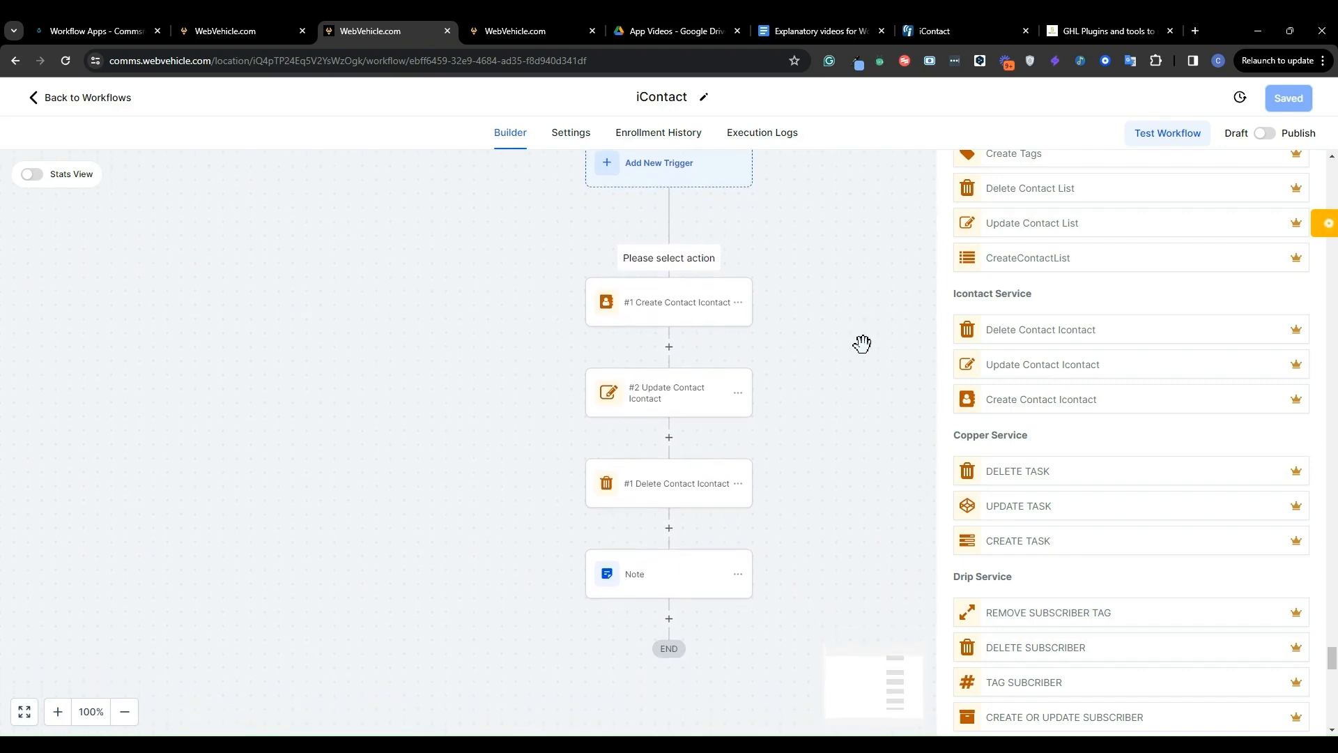